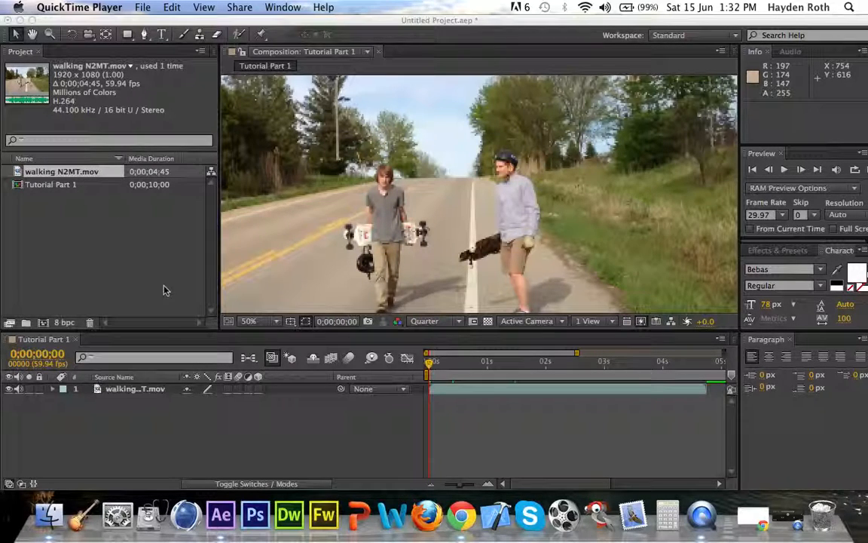
- Browse the available effect categories, including Blur & Sharpen, Perspective and Video Copilot, to see which effects are installed
left_click(456, 325)
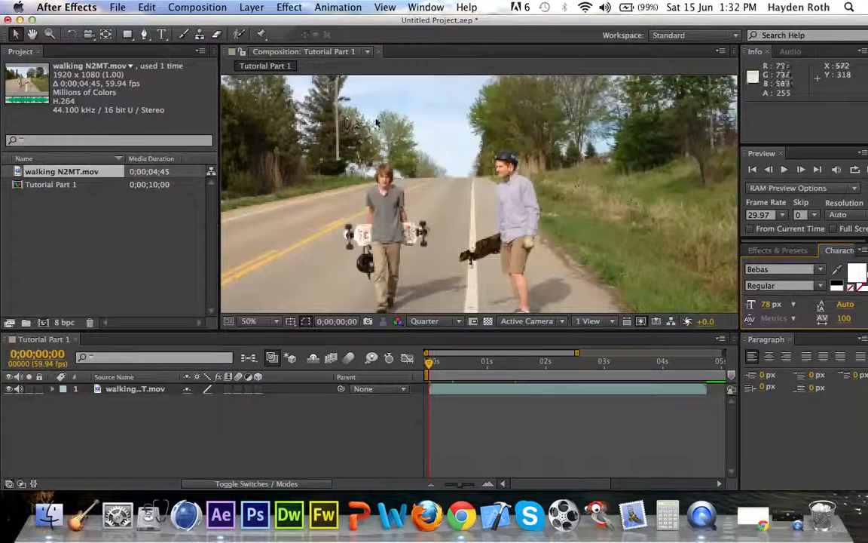
left_click(772, 251)
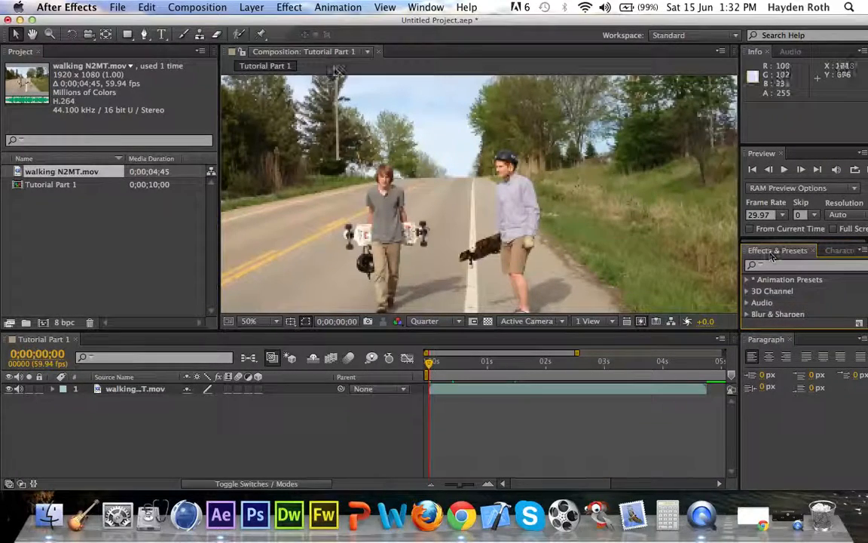
left_click(424, 9)
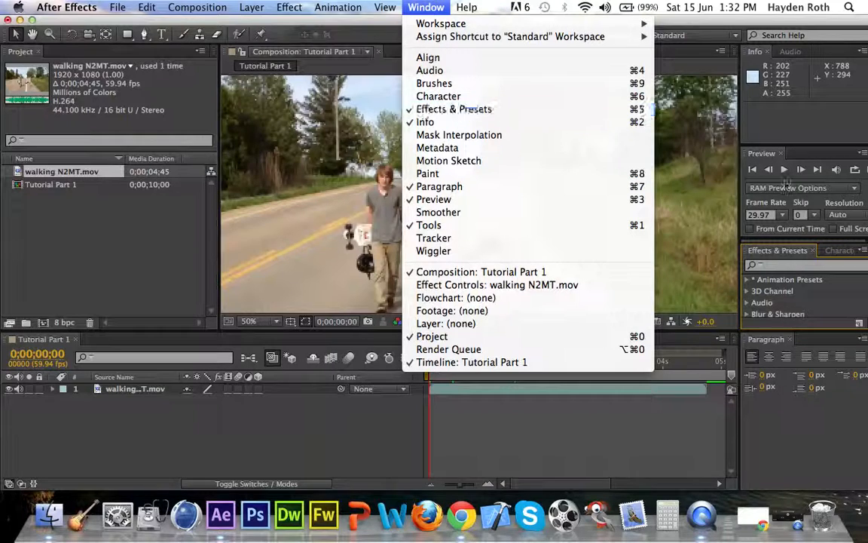
left_click(772, 257)
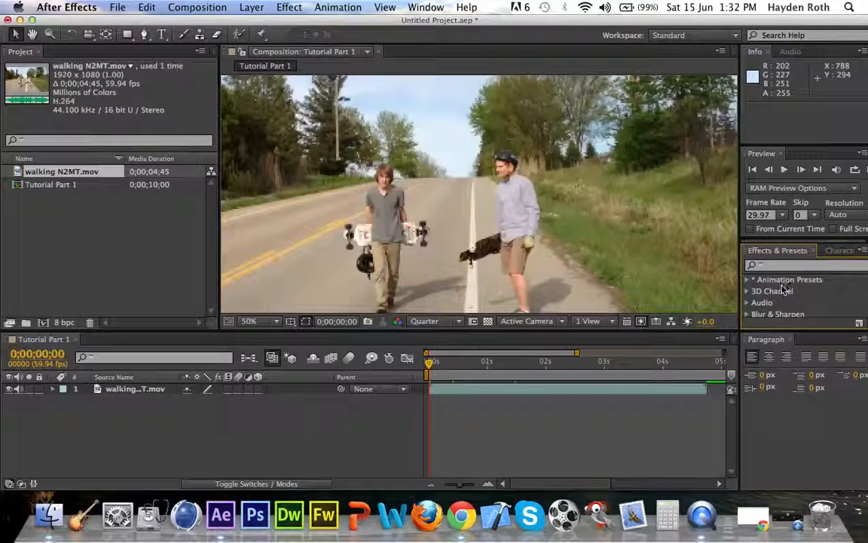
scroll(780, 287, "down", 2)
scroll(784, 291, "down", 8)
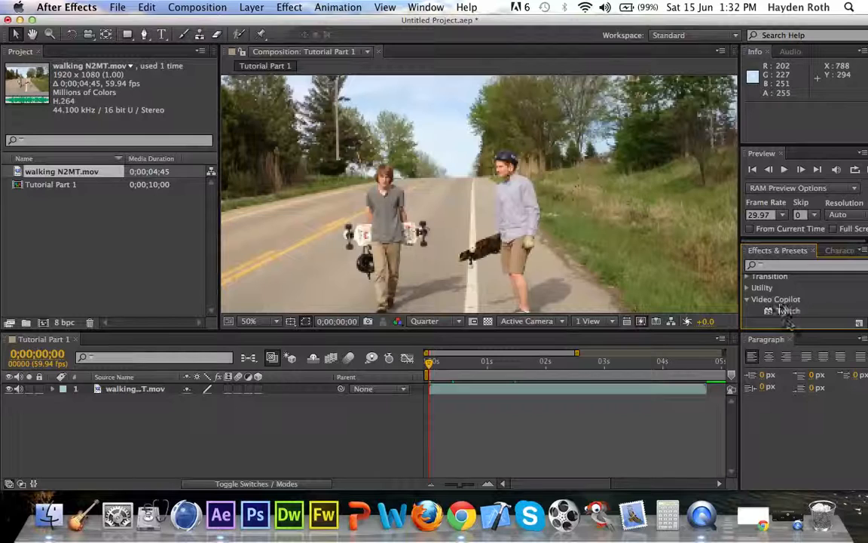
scroll(748, 302, "up", 10)
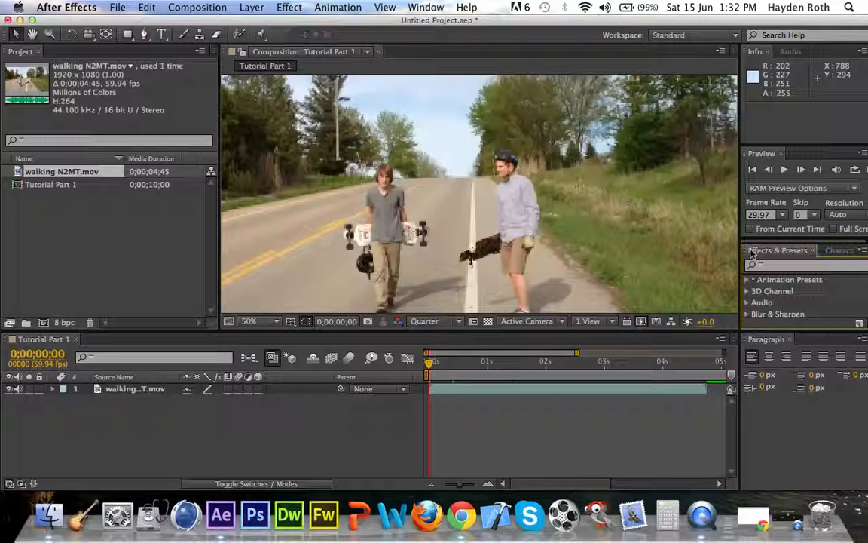
scroll(764, 293, "down", 3)
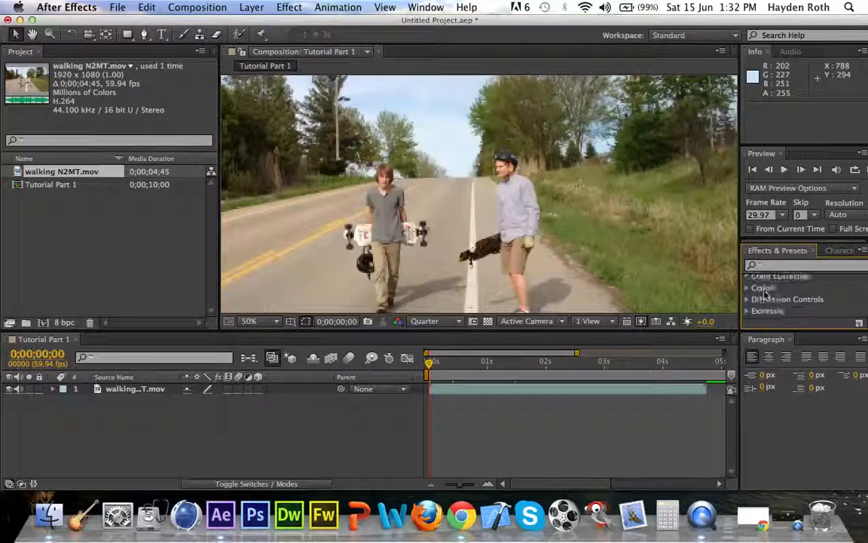
scroll(777, 295, "down", 2)
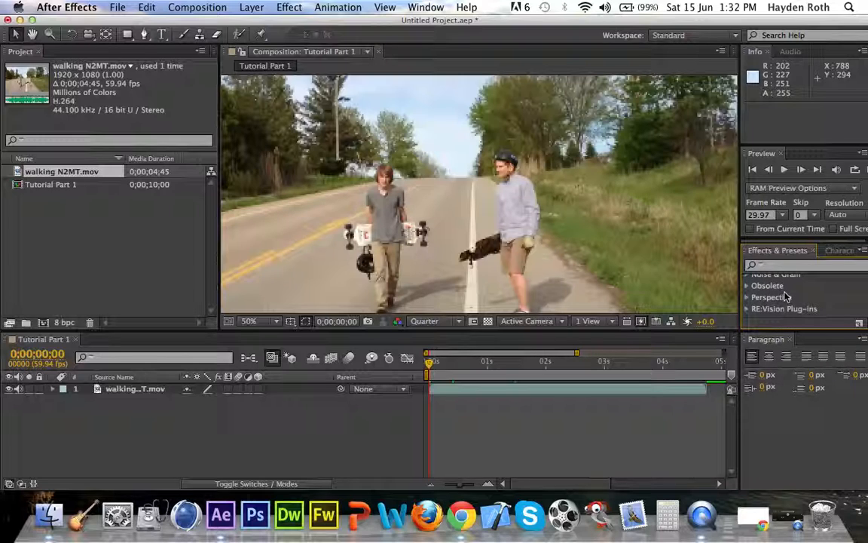
scroll(782, 298, "up", 3)
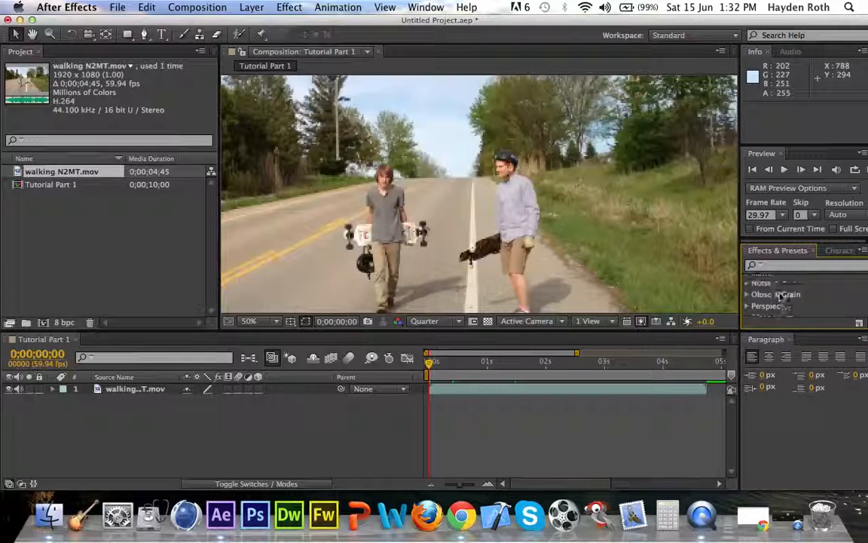
scroll(782, 298, "up", 5)
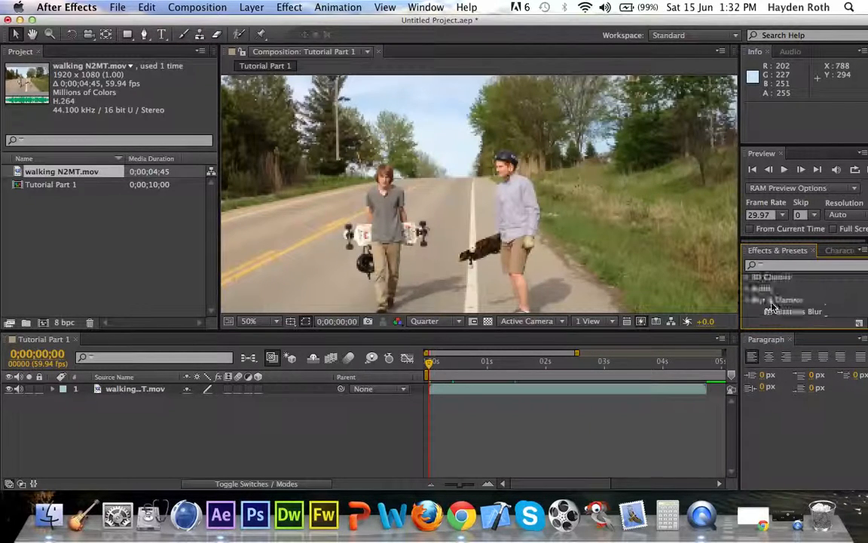
left_click(749, 300)
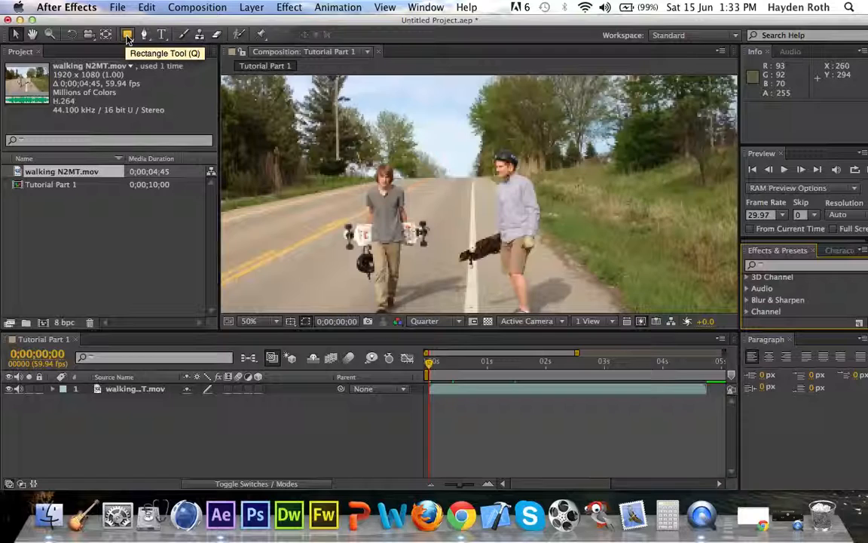
left_click(158, 449)
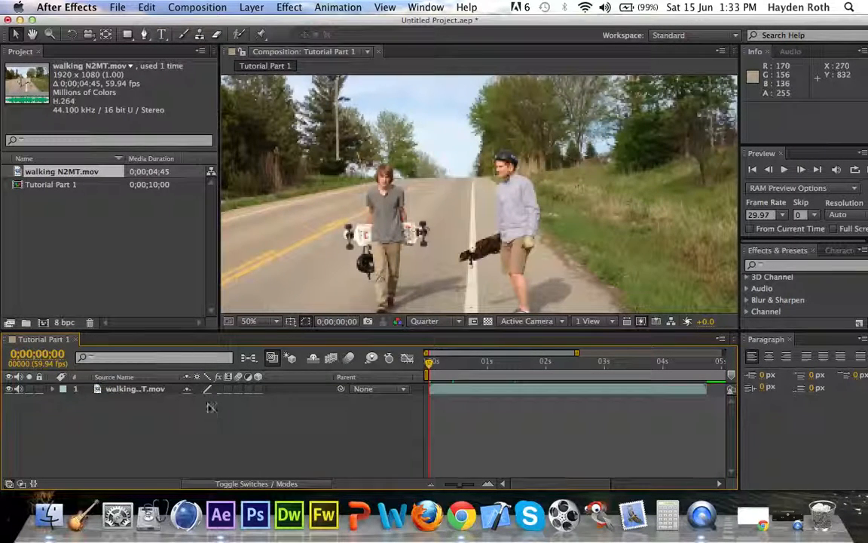
right_click(232, 392)
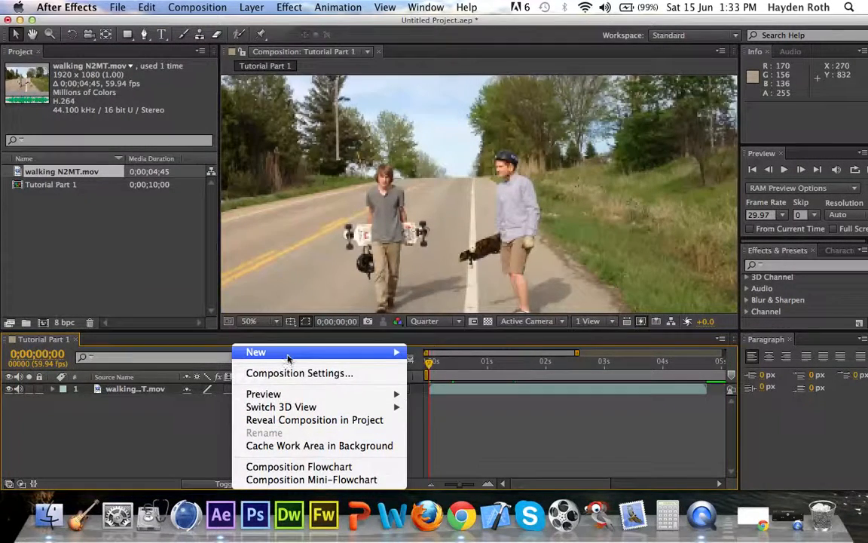
mouse_move(287, 359)
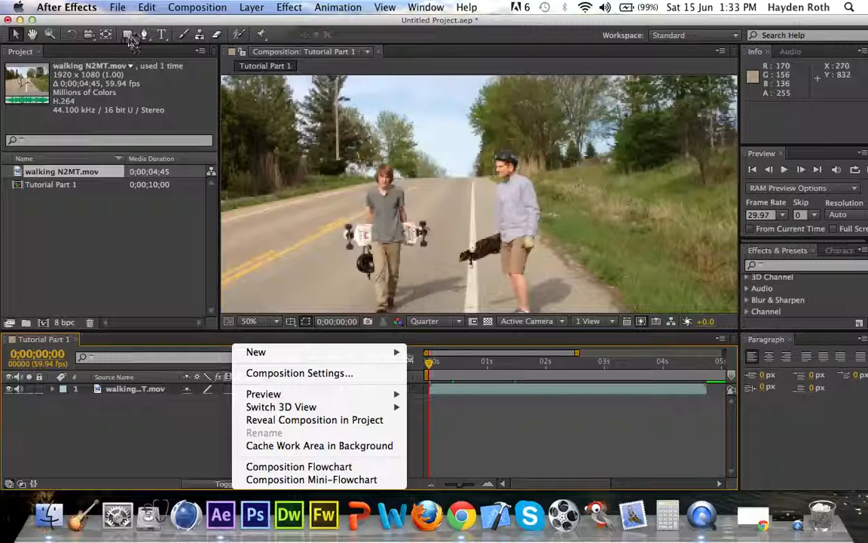
mouse_move(324, 352)
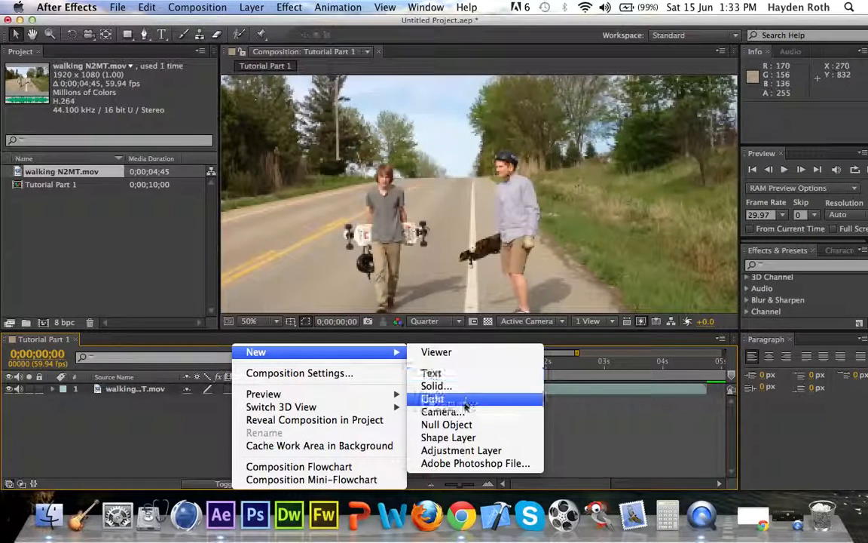
left_click(145, 421)
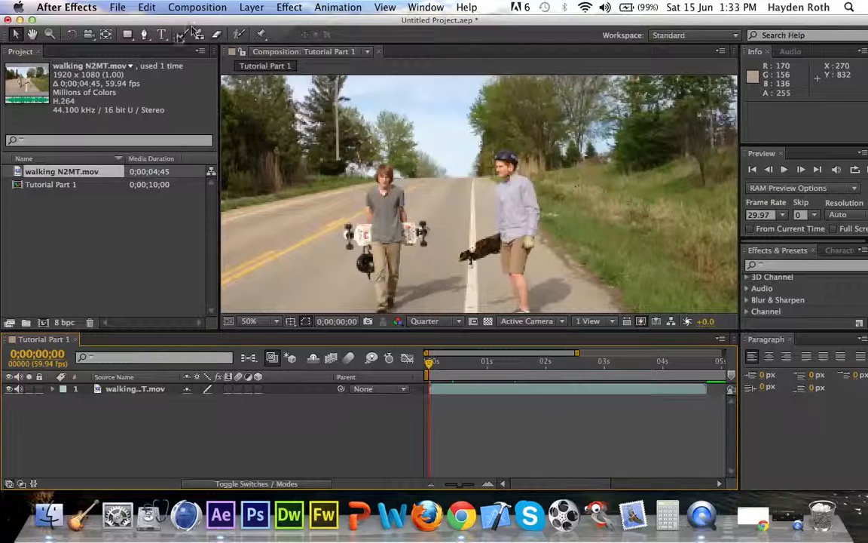
- Add a text layer reading "TUTORIAL" over the trees in the upper-left part of the video frame
left_click(161, 36)
left_click(275, 119)
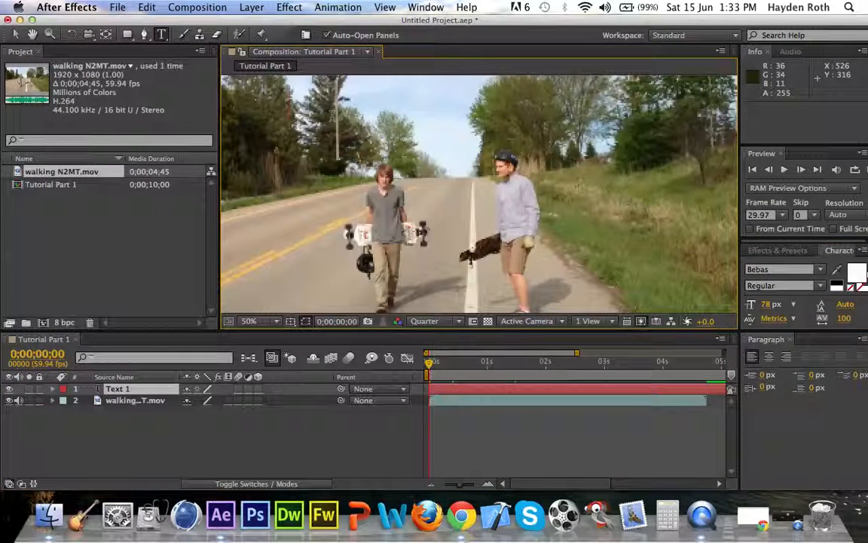
type("TUTORIAL")
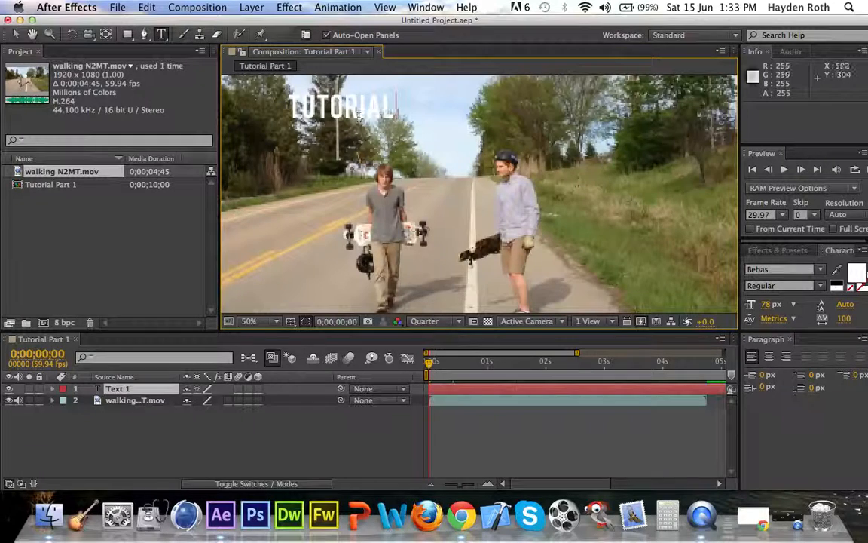
- Change the font of the whole TUTORIAL text to Arial
key("super+a")
left_click(782, 270)
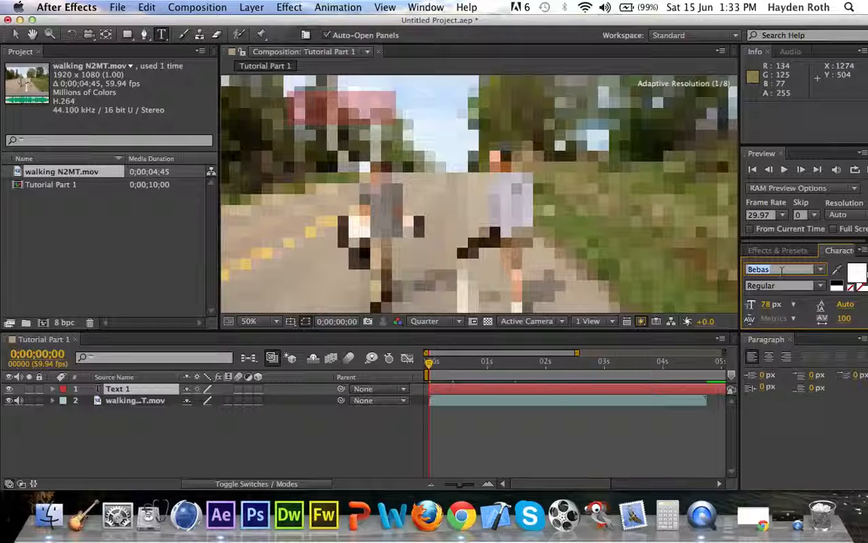
type("A")
key("Up")
key("Down")
type("rial")
key("Return")
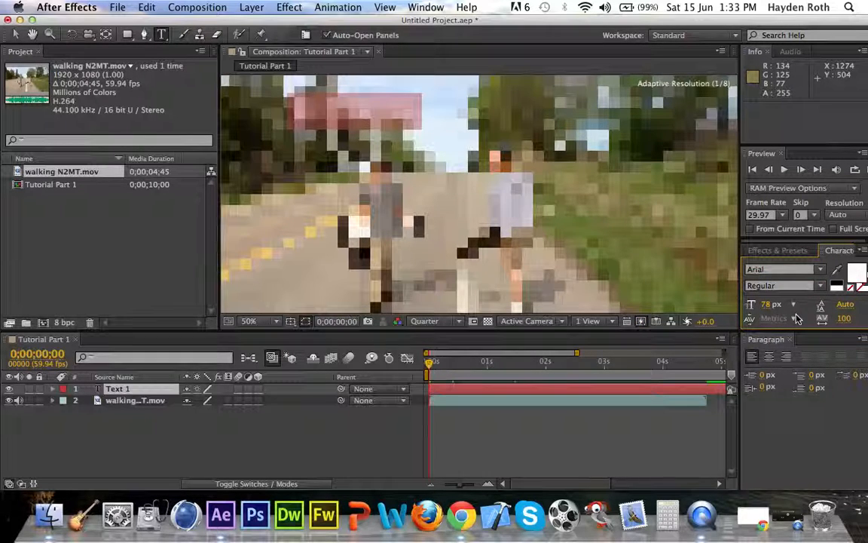
- Set the fill color of the TUTORIAL text to bright red, FA0000
left_click(360, 107)
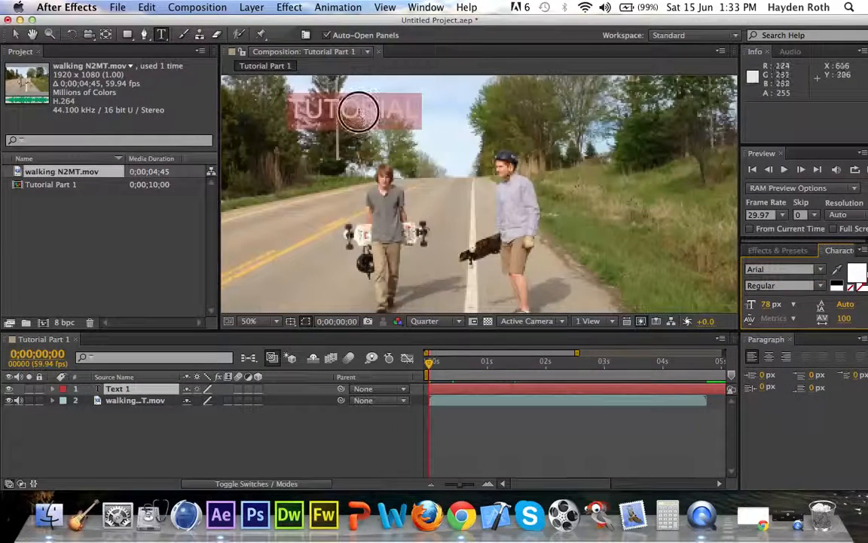
double_click(366, 110)
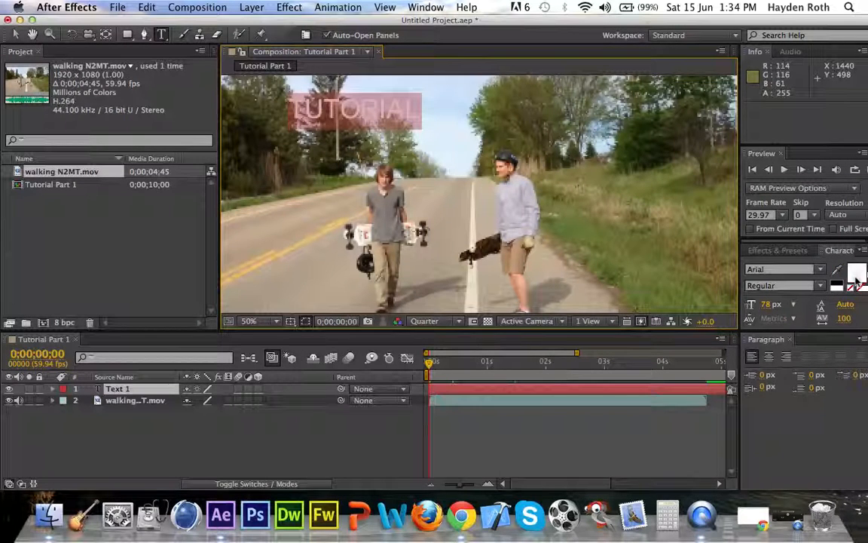
left_click(857, 274)
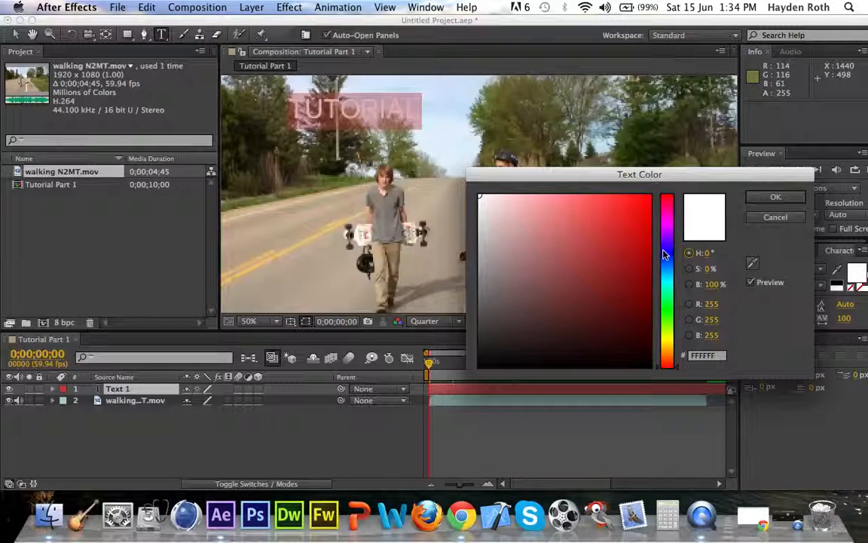
left_click(649, 210)
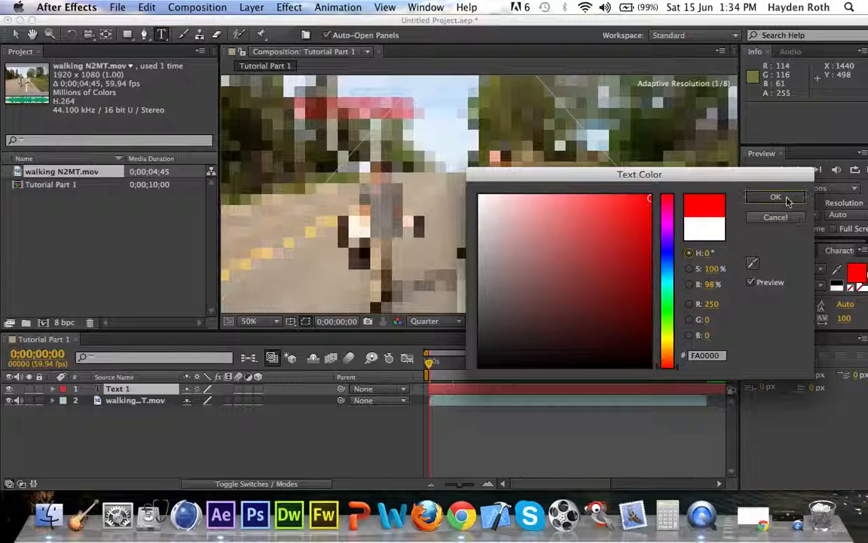
left_click(782, 198)
- Search the effects for "glow" and apply the Stylize Glow effect to the TUTORIAL text layer
left_click(783, 252)
left_click(775, 265)
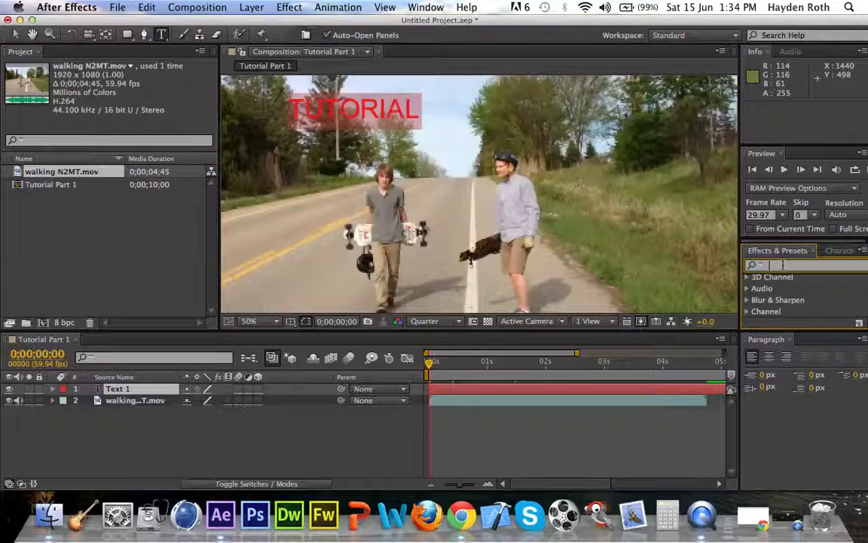
type("glow")
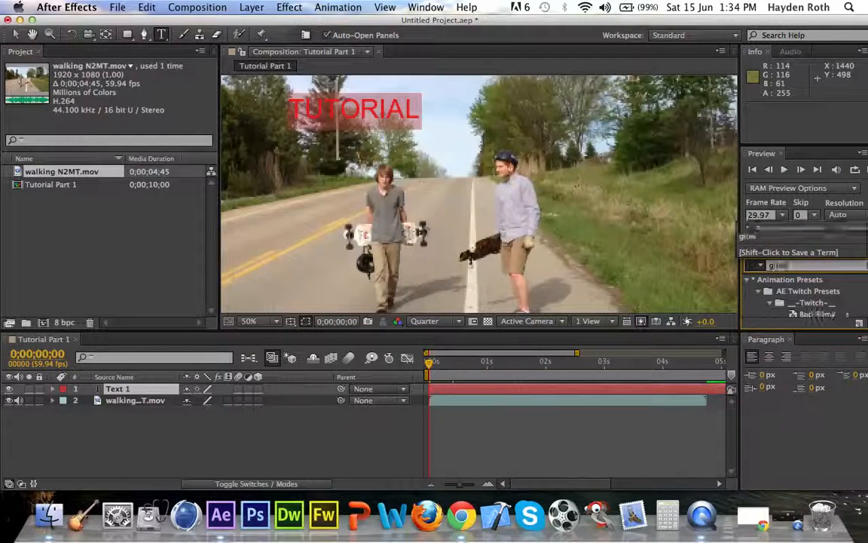
scroll(803, 305, "down", 5)
left_click_drag(803, 310, 142, 392)
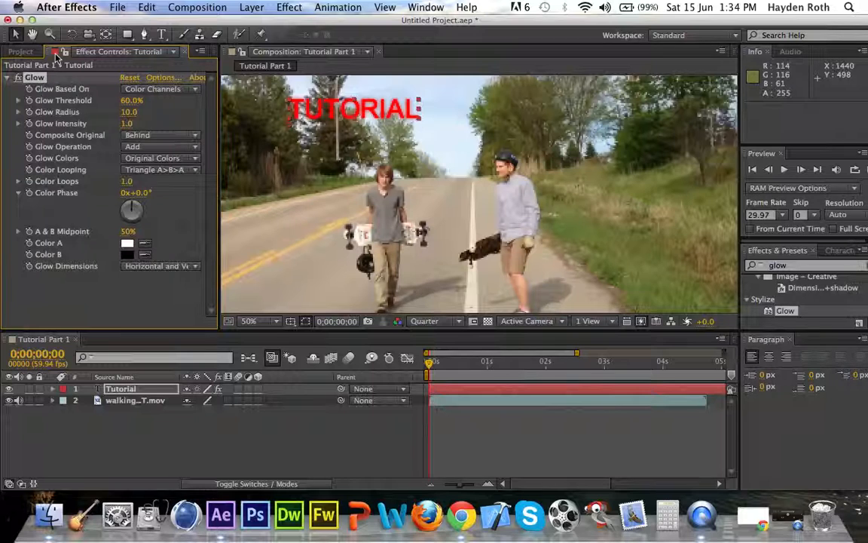
- Inspect the walking N2MT.mov and Tutorial Part 1 project items, and return to the text layer's Glow settings
left_click(20, 51)
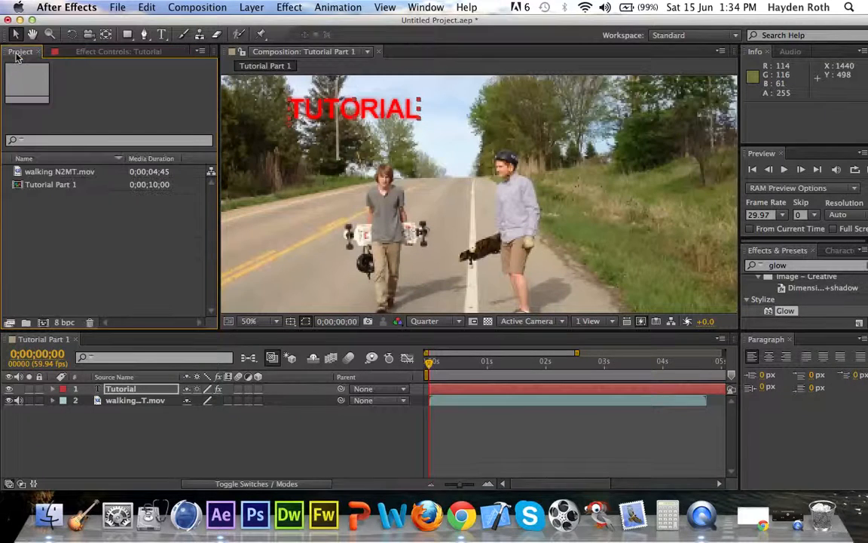
left_click(66, 188)
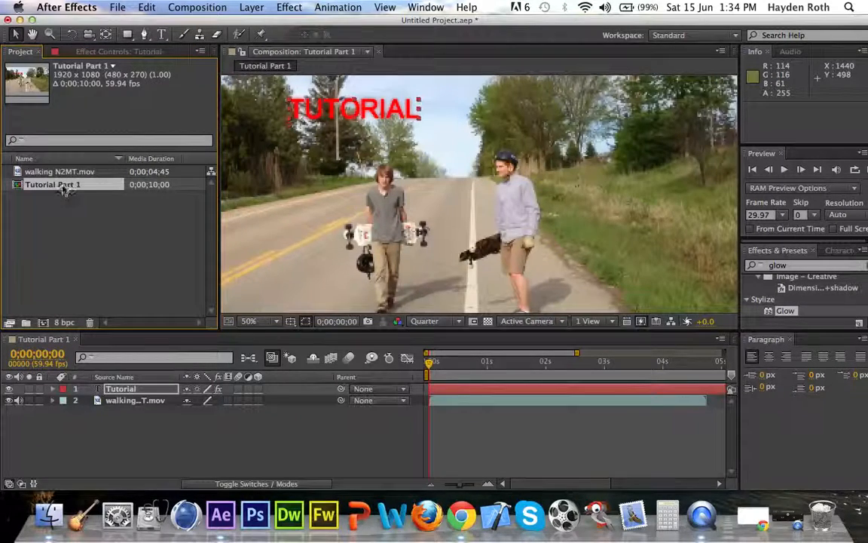
left_click(67, 171)
left_click(63, 188)
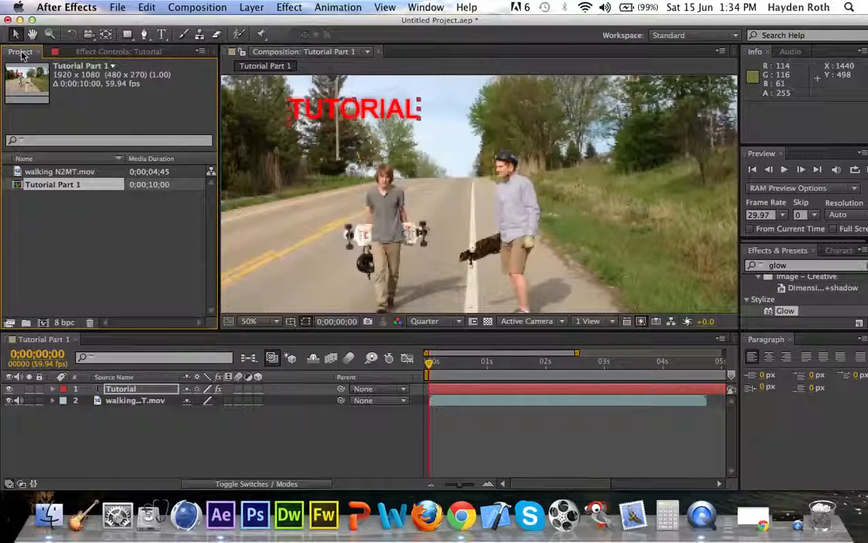
left_click(106, 52)
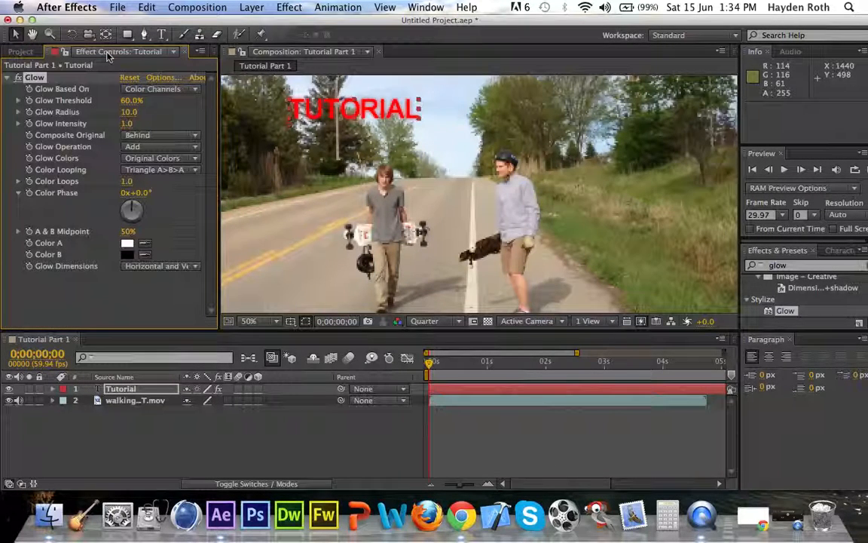
mouse_move(54, 57)
left_mouse_down()
mouse_move(48, 129)
mouse_move(247, 161)
mouse_move(248, 219)
mouse_move(297, 202)
mouse_move(407, 186)
mouse_move(285, 442)
mouse_move(316, 384)
mouse_move(444, 421)
mouse_move(448, 401)
mouse_move(398, 411)
mouse_move(183, 414)
mouse_move(74, 348)
mouse_move(81, 53)
mouse_move(46, 55)
left_mouse_up()
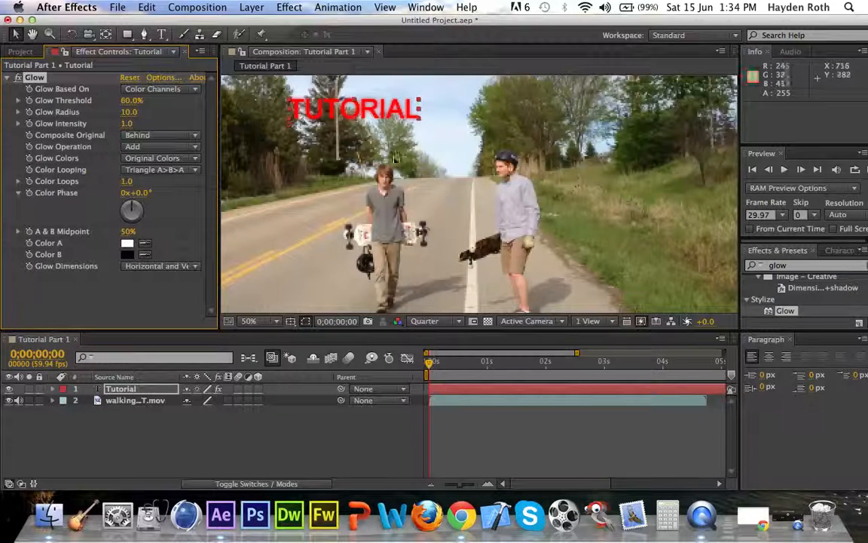
- Set the composition preview resolution to Full
left_click(436, 321)
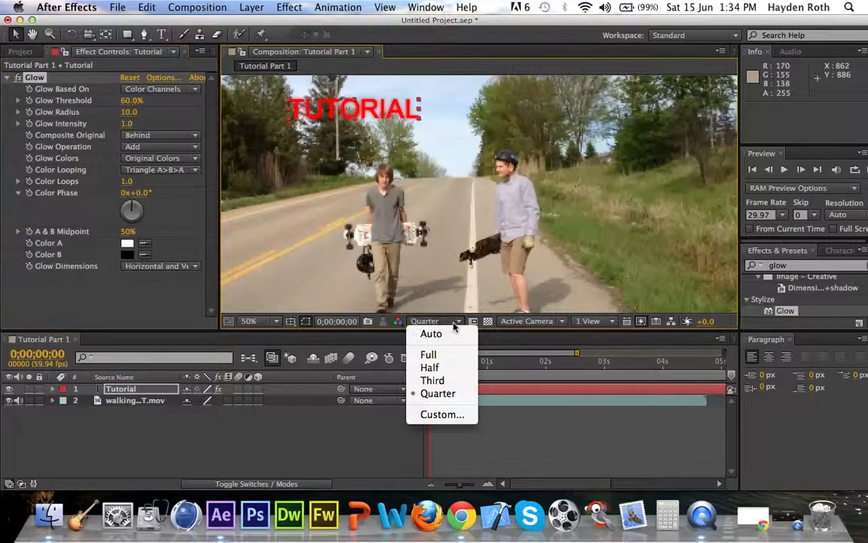
left_click(429, 355)
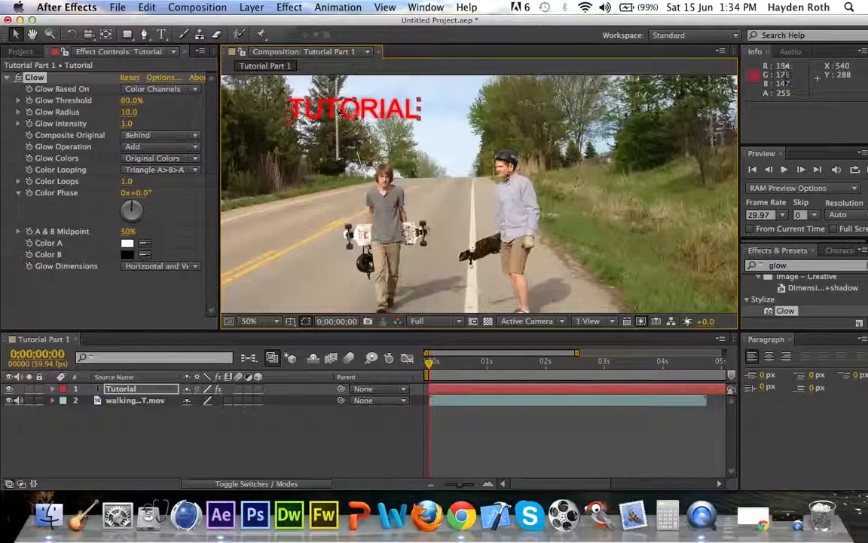
- Raise the text layer's Glow Threshold to 100% and set its Color Phase to -35°
left_click_drag(132, 100, 218, 96)
mouse_move(129, 203)
left_mouse_down()
mouse_move(106, 207)
mouse_move(132, 197)
left_mouse_up()
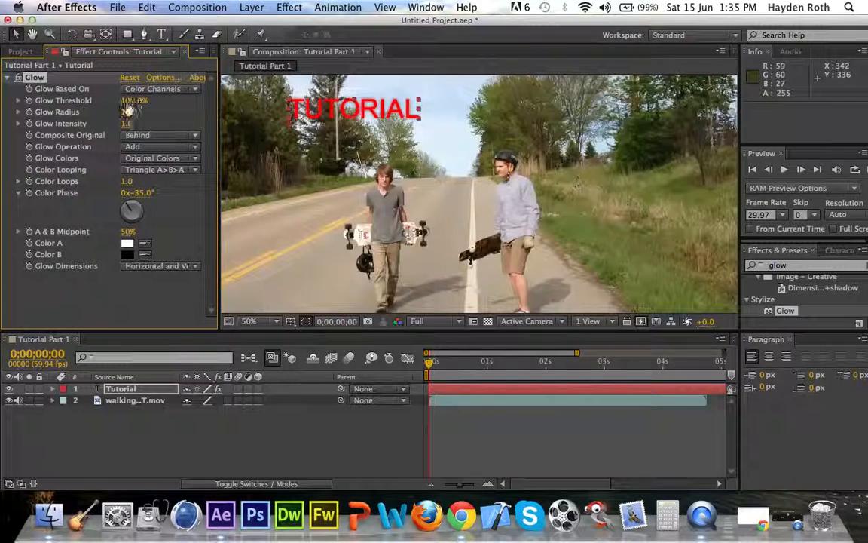
- Set the text layer's Glow Radius to 647 and its Glow Intensity to 4.4
left_click_drag(126, 113, 292, 117)
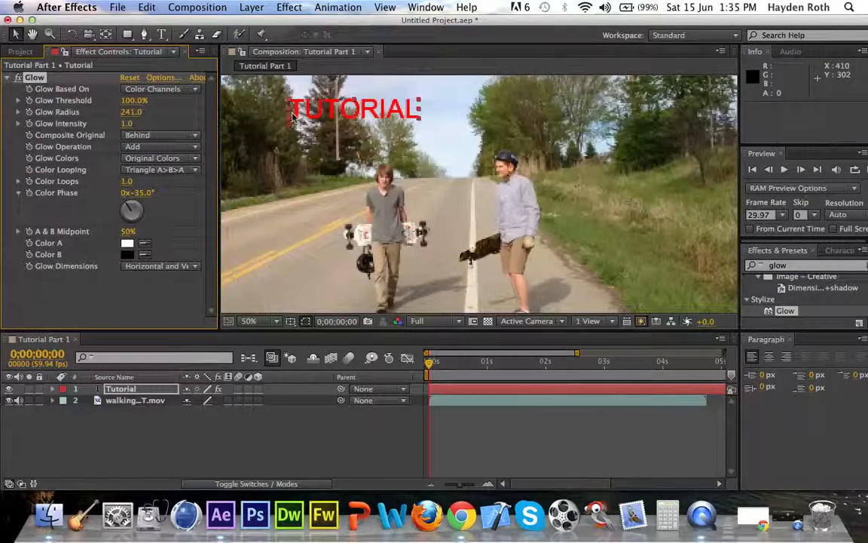
left_click_drag(126, 112, 398, 113)
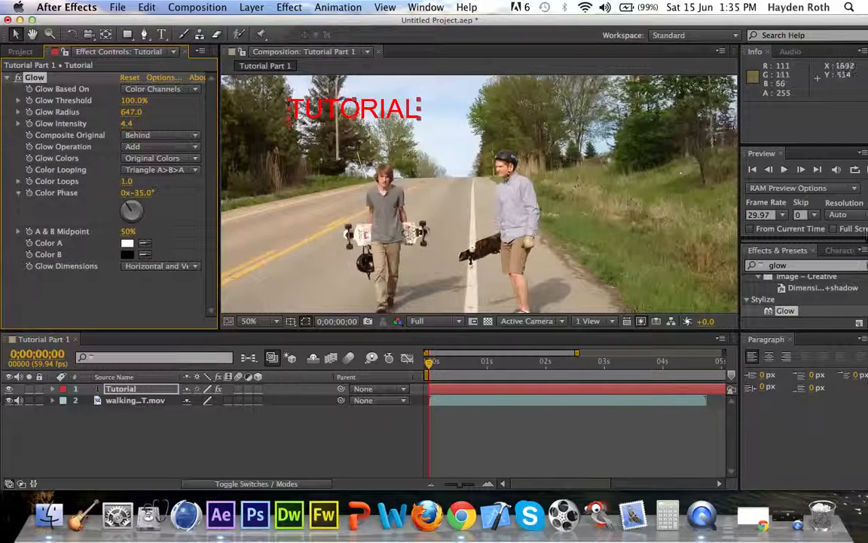
- Clear the effects search and browse the effect categories, looking inside Keying
left_click(776, 267)
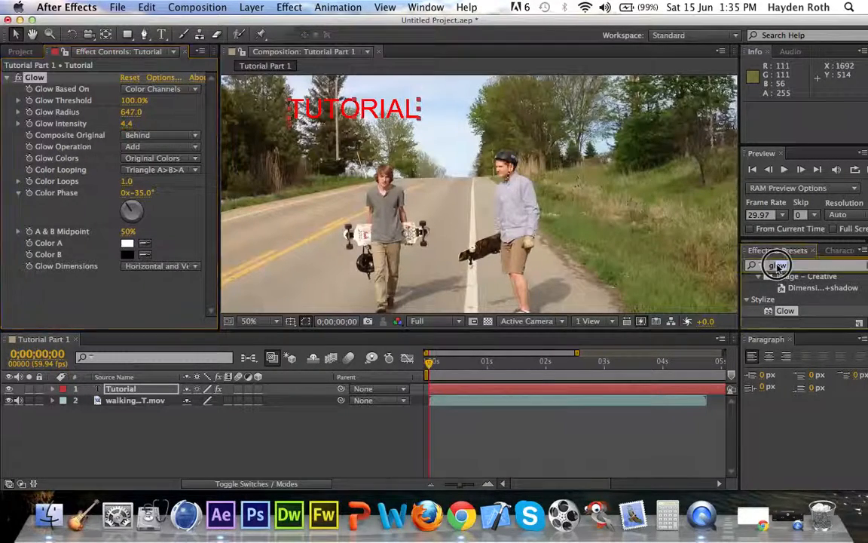
left_click(763, 266)
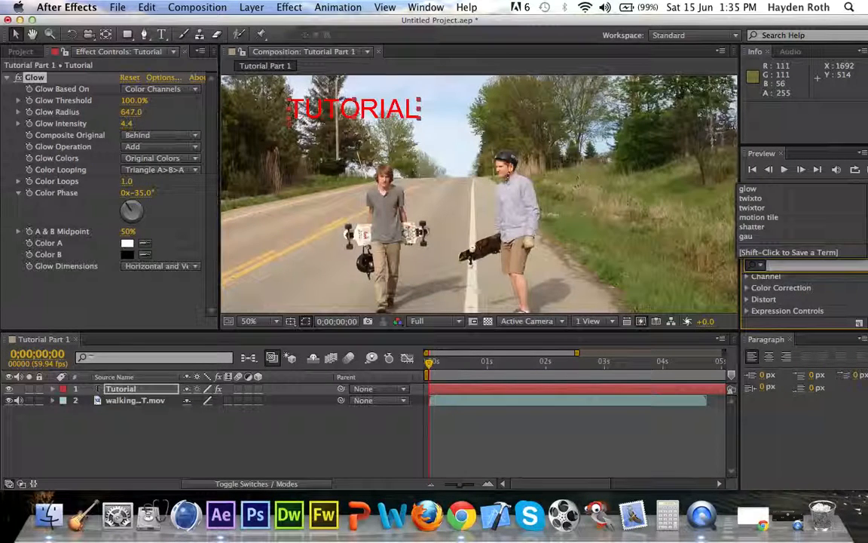
left_click(790, 293)
scroll(790, 292, "down", 1)
scroll(790, 294, "down", 2)
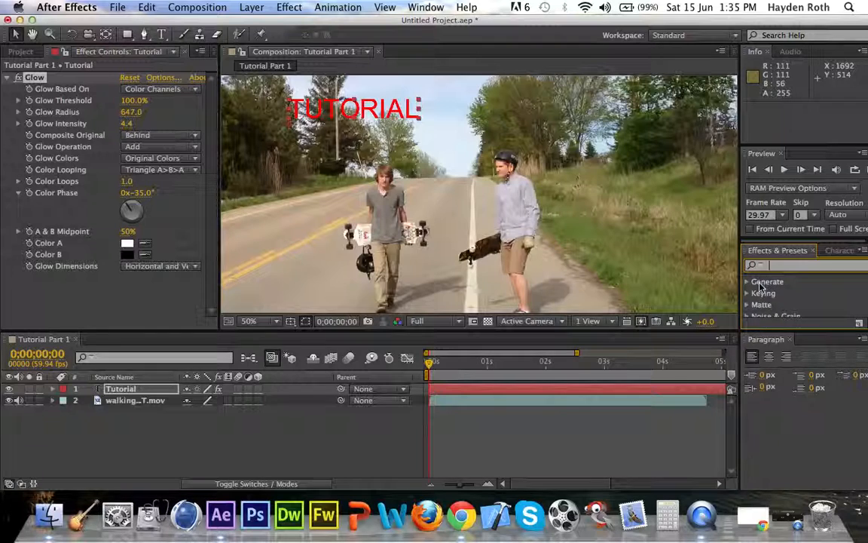
left_click(750, 295)
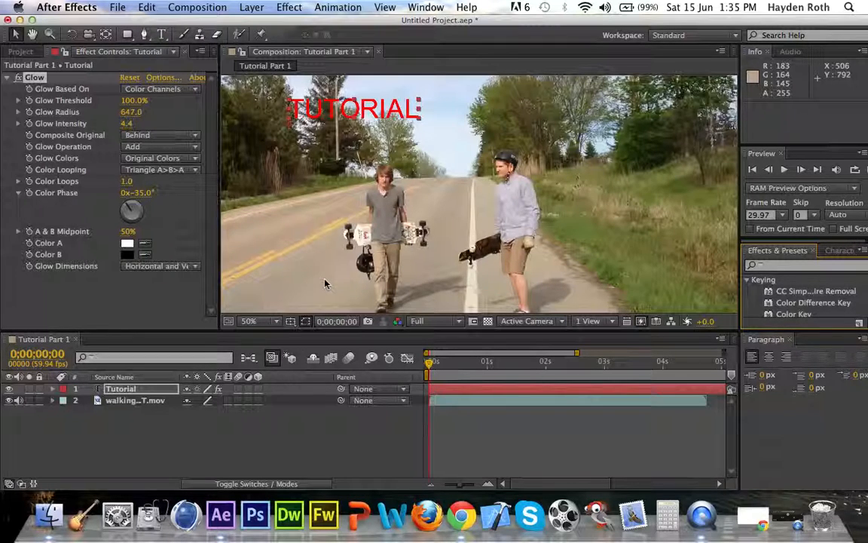
left_click(749, 280)
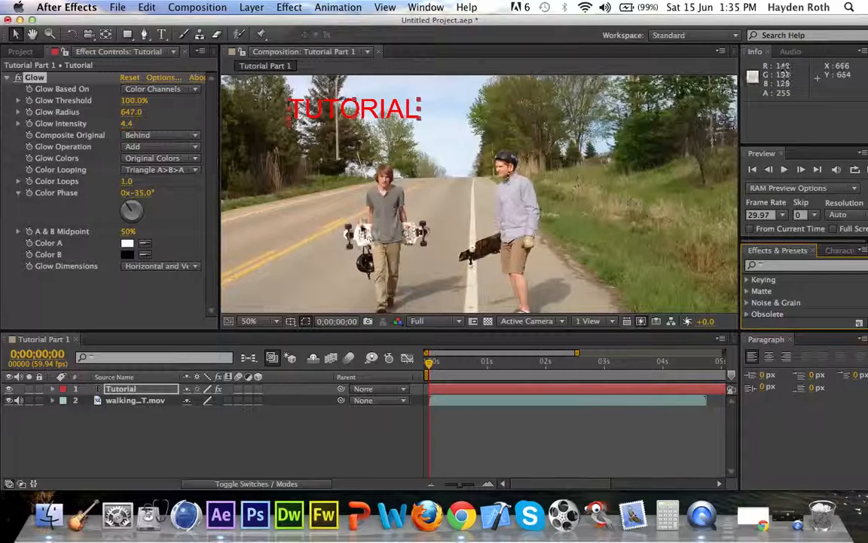
- Move the TUTORIAL text to about position 738, 462 in the composition, above the two walkers
left_click_drag(302, 109, 433, 155)
- Try a rectangular mask around the walker in the grey shirt on the Tutorial text layer, and undo it
left_click(128, 34)
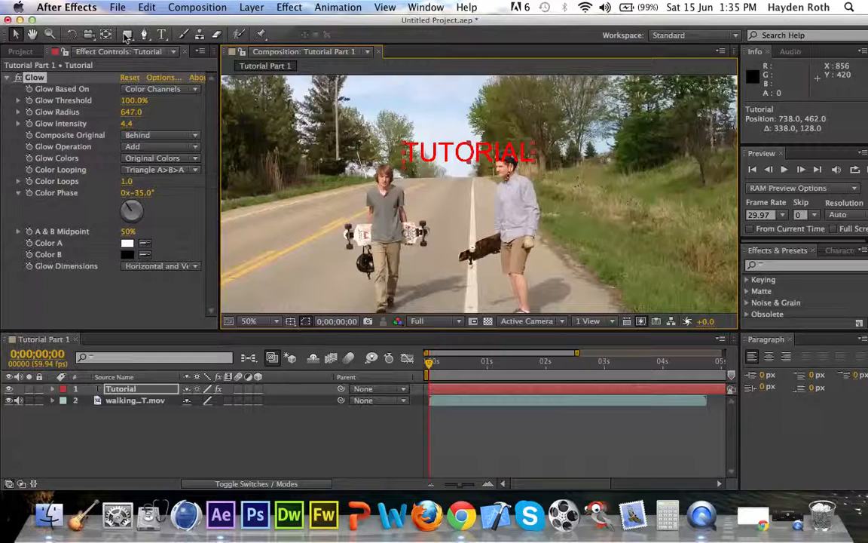
left_click_drag(393, 217, 300, 160)
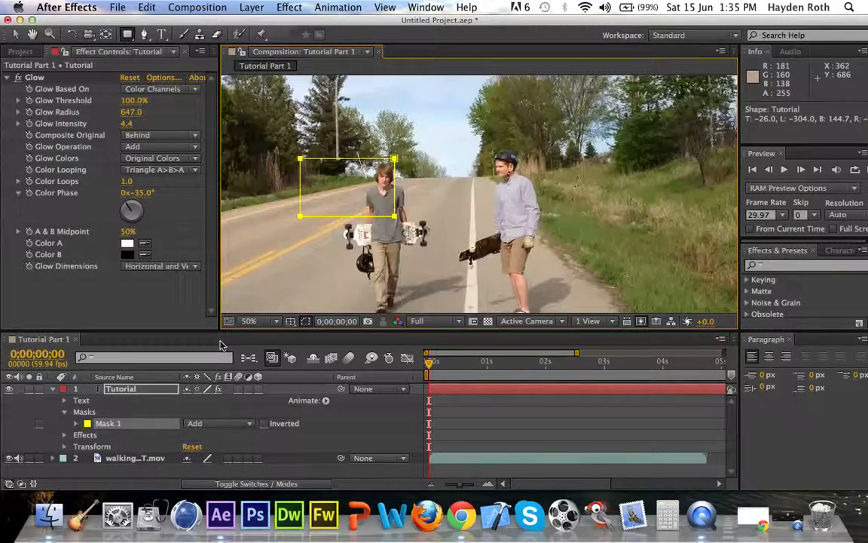
key("super+z")
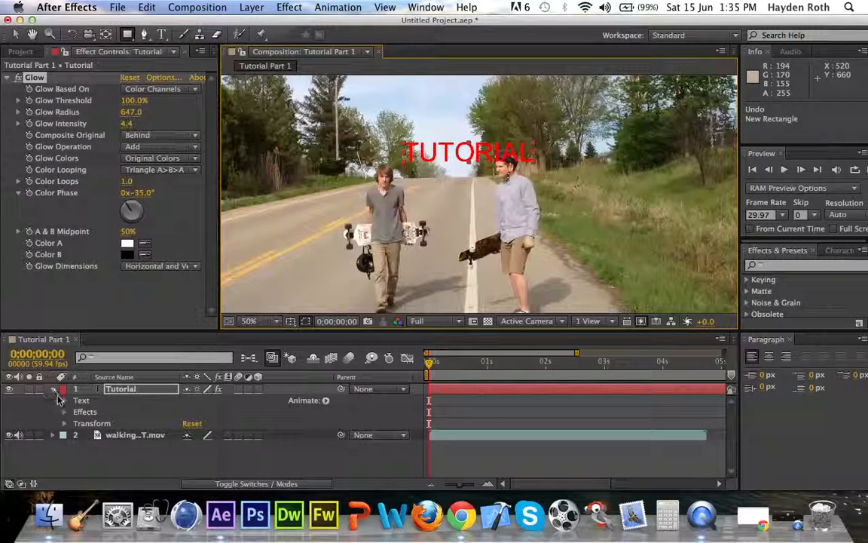
- Examine the Tutorial layer's Text properties, including Path Options, More Options and the Fill & Stroke choices, and collapse the layer
left_click(54, 391)
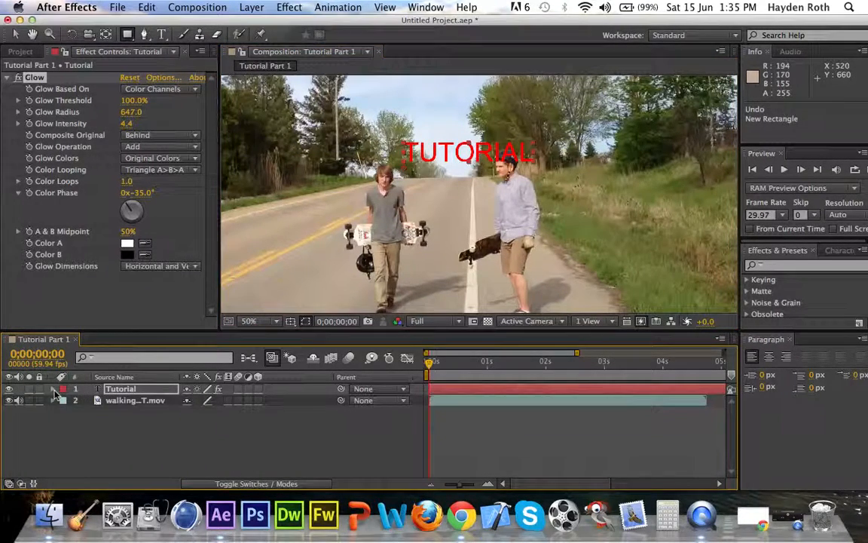
left_click(53, 390)
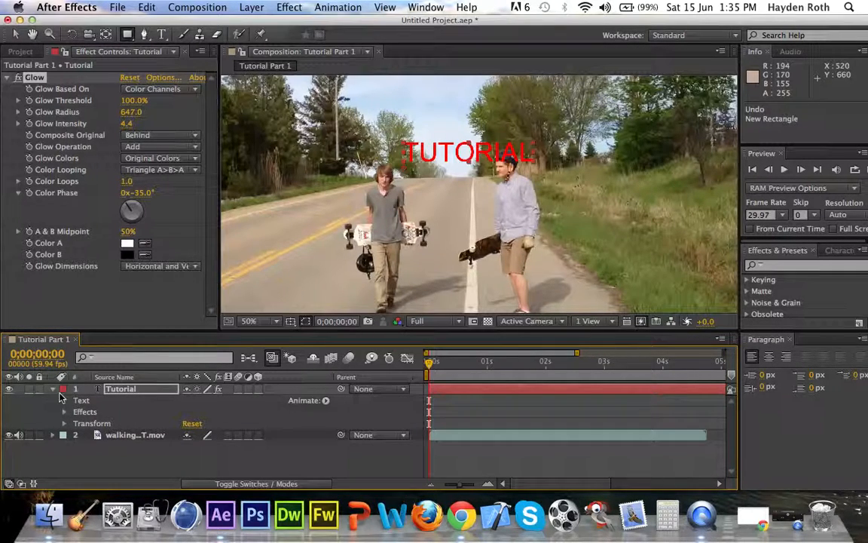
left_click(53, 390)
left_click(54, 390)
left_click(64, 401)
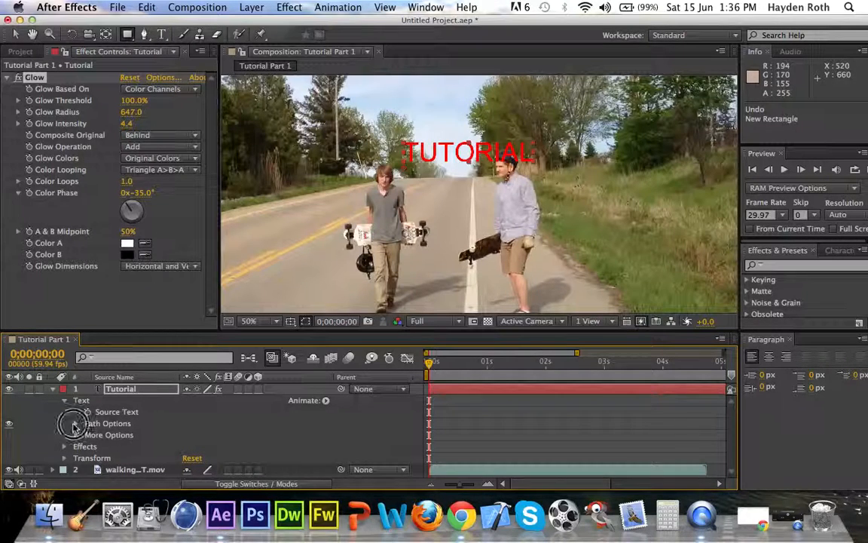
left_click(76, 424)
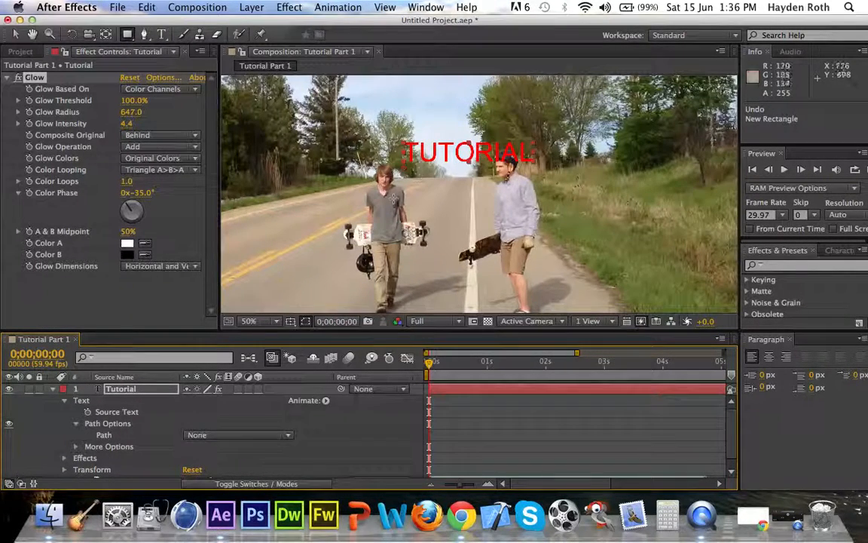
left_click(76, 424)
left_click(76, 435)
scroll(201, 399, "down", 2)
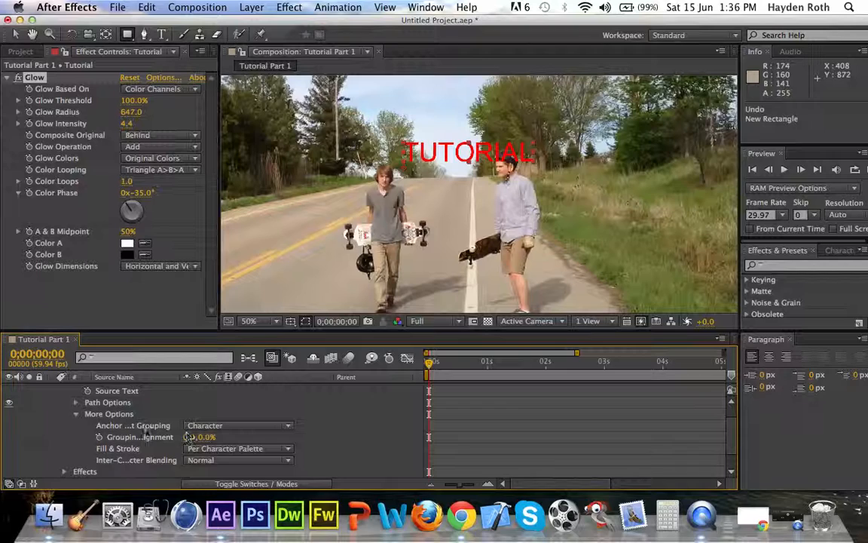
left_click(226, 448)
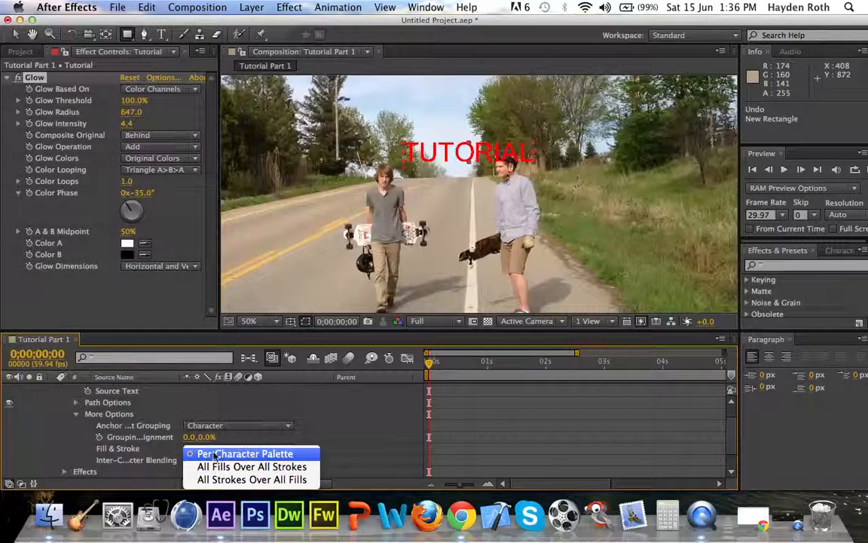
left_click(76, 415)
left_click(76, 414)
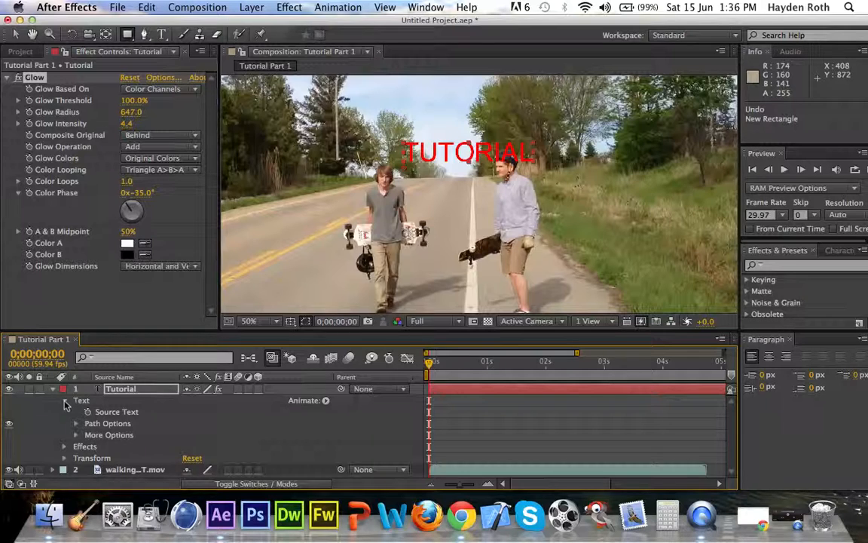
left_click(65, 400)
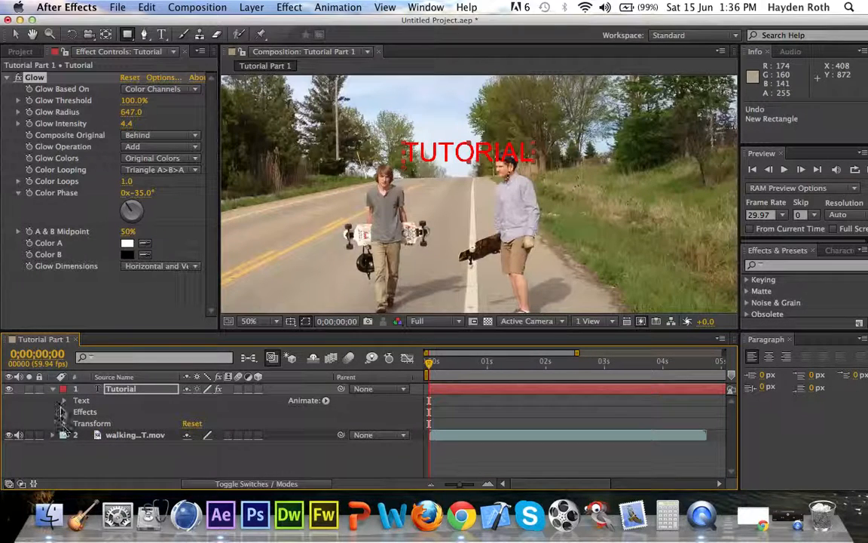
left_click(53, 389)
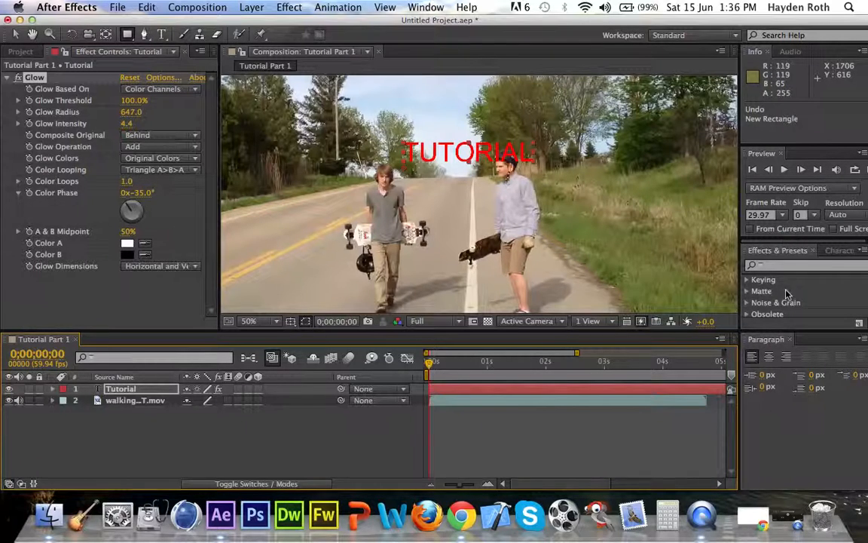
- Try a closed three-point mask on the Tutorial text layer with the Pen tool, and undo the whole path
left_click(144, 34)
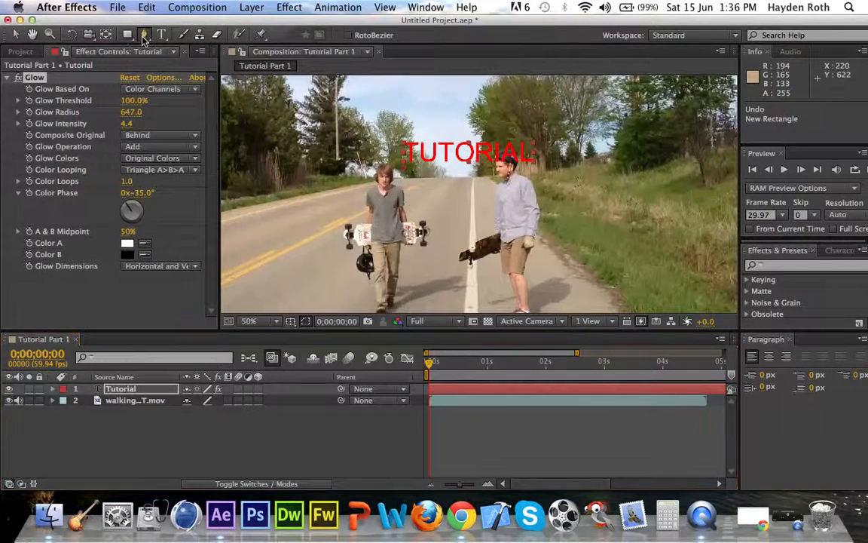
left_click(293, 119)
left_click(598, 129)
left_click(334, 259)
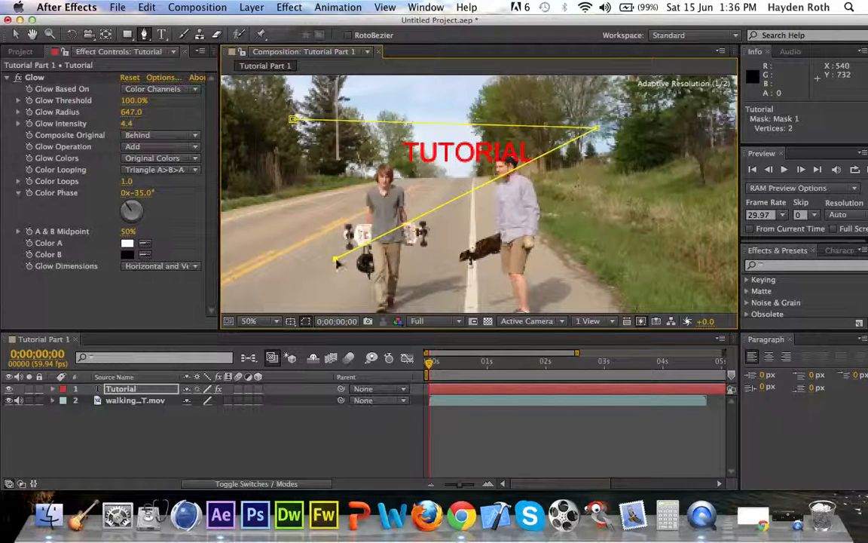
left_click(292, 119)
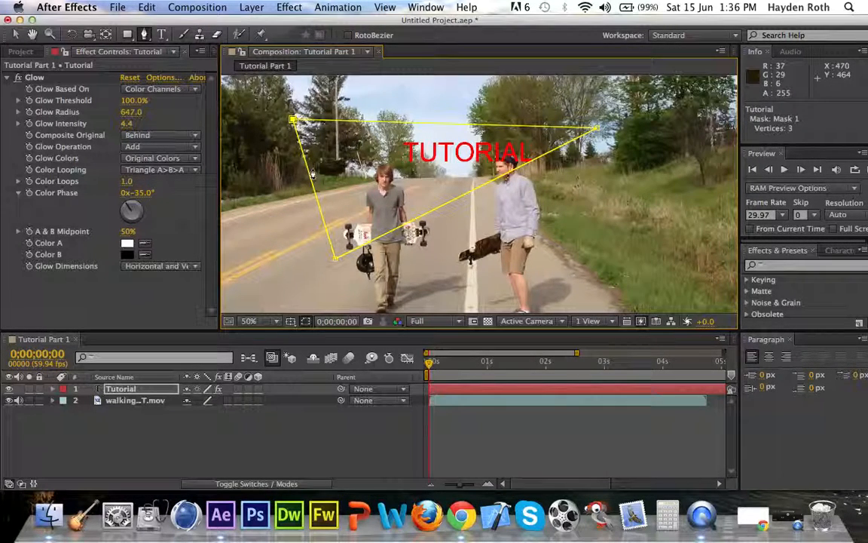
key("super+z")
key("super+z")
key("super+z")
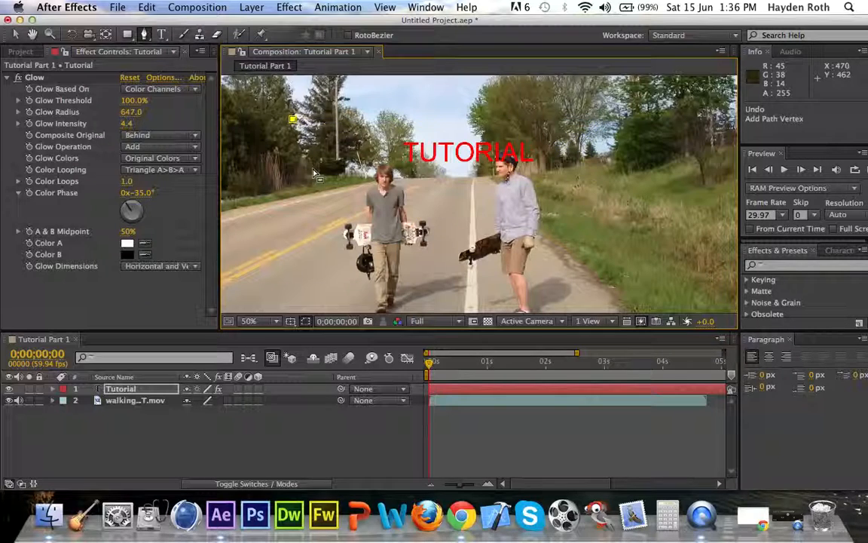
key("super+z")
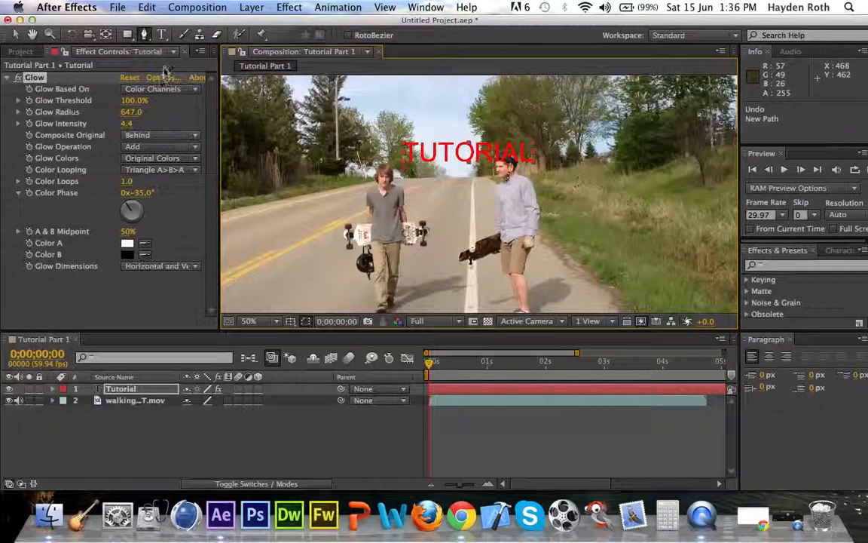
- Try to paint directly in the composition view with the Brush tool, and undo the resulting change
left_click(183, 35)
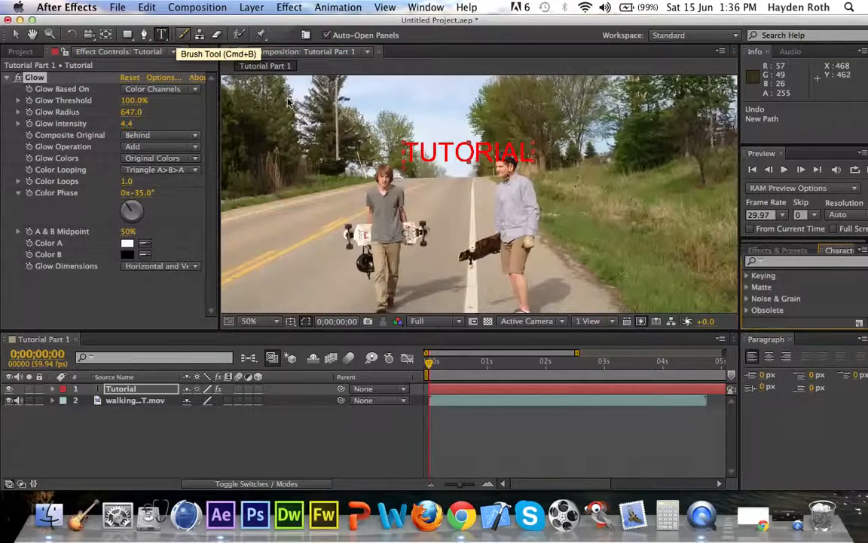
left_click(328, 108)
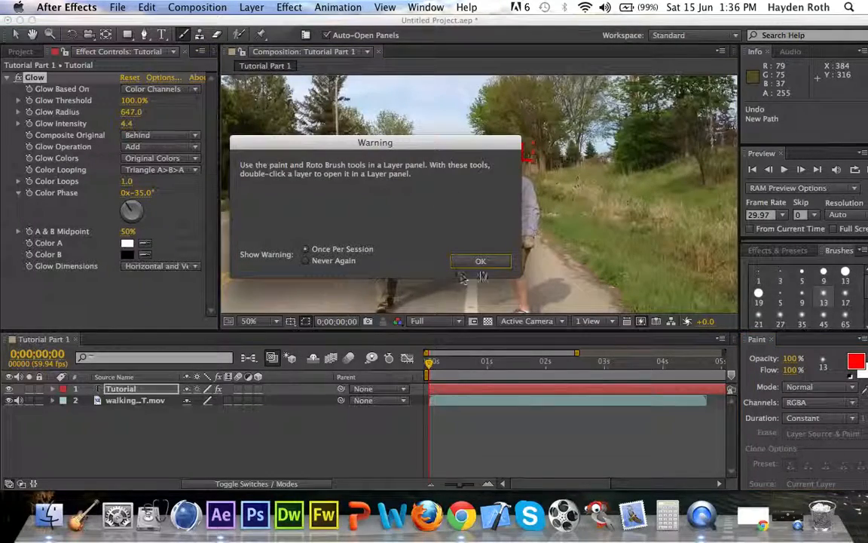
left_click(481, 263)
left_click_drag(362, 150, 421, 126)
key("super+z")
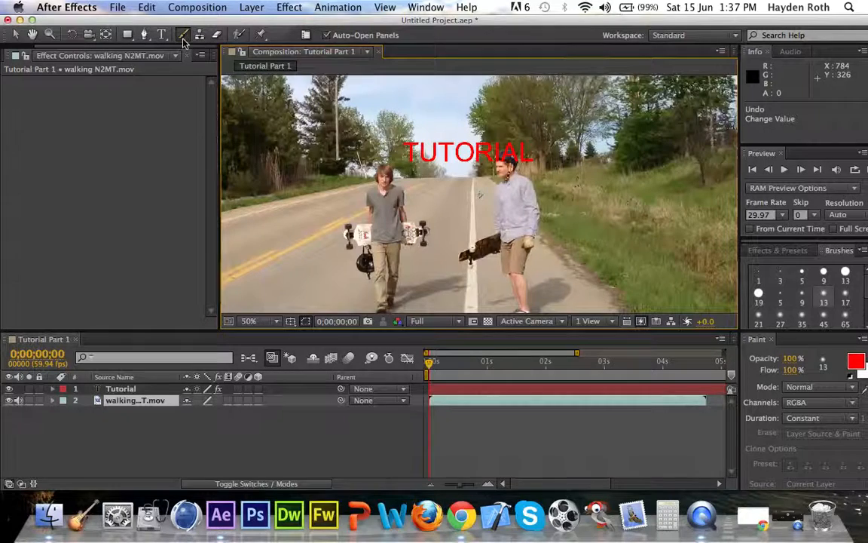
- Look over the paint settings of the Brush, Clone Stamp and Eraser tools
left_click(183, 38)
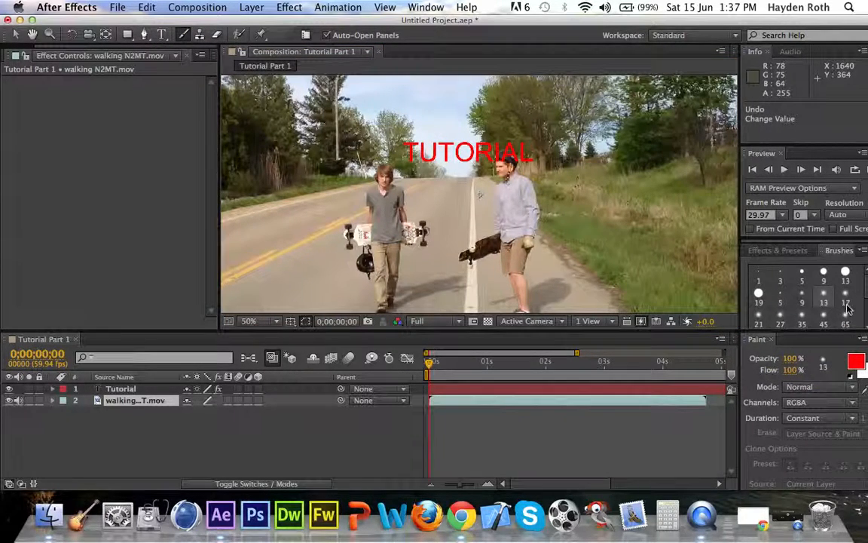
left_click(200, 35)
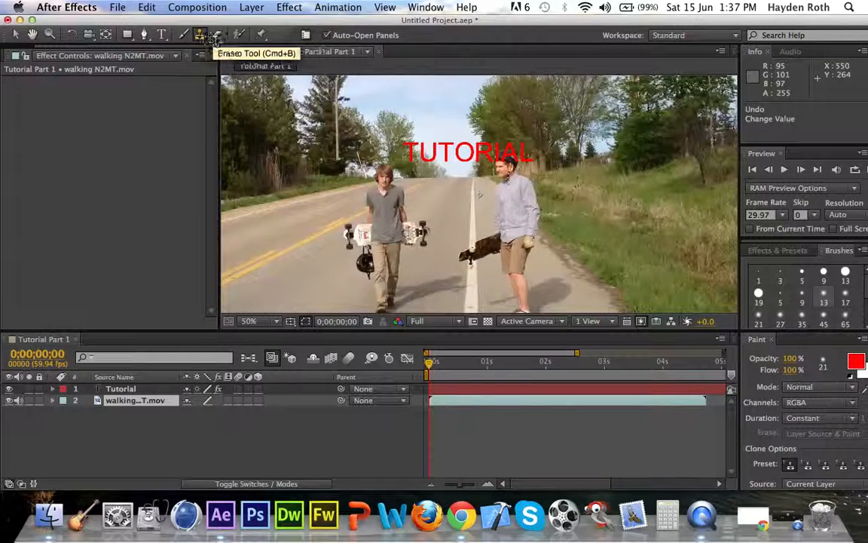
left_click(216, 35)
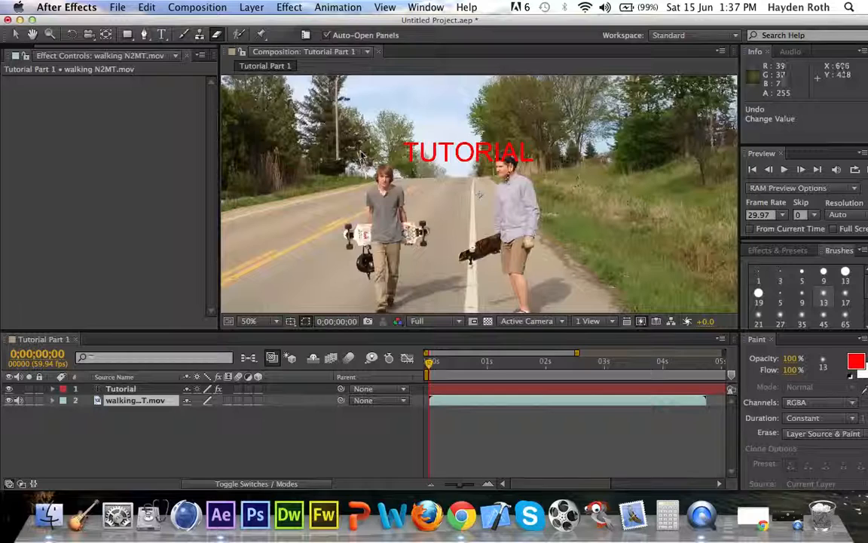
left_click(204, 37)
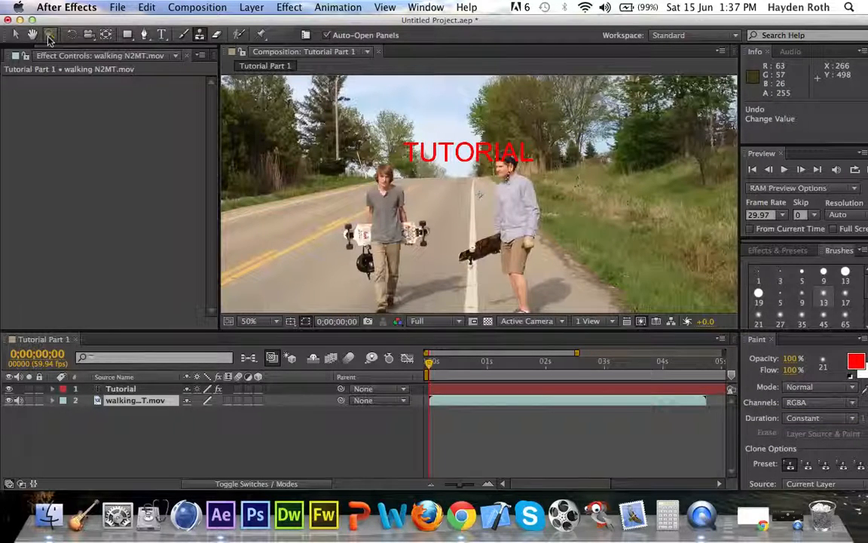
- Rotate the Tutorial text layer to about -1.8° with the Rotation tool, and switch to the camera tool
left_click(73, 35)
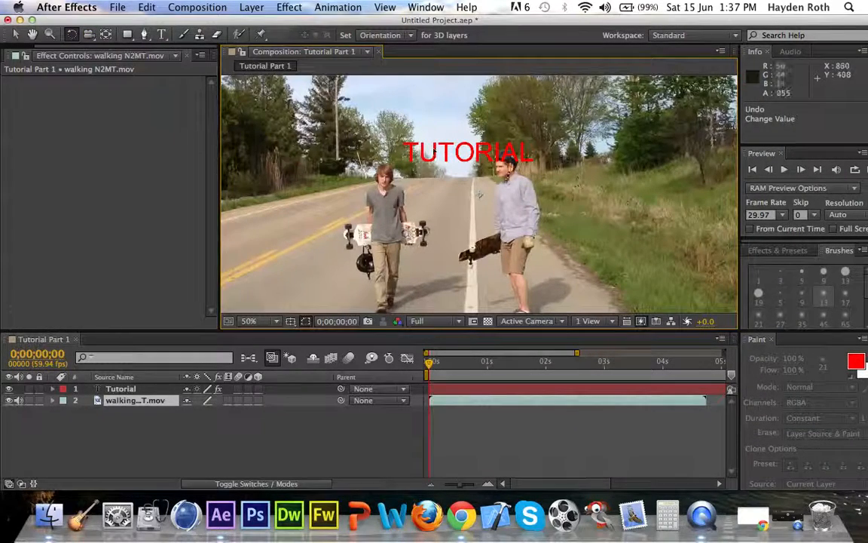
left_click(120, 388)
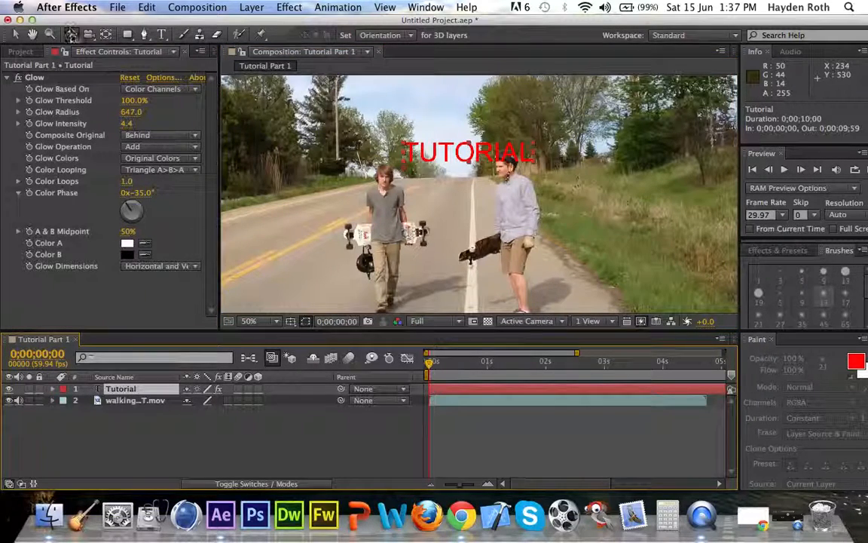
left_click_drag(393, 150, 409, 137)
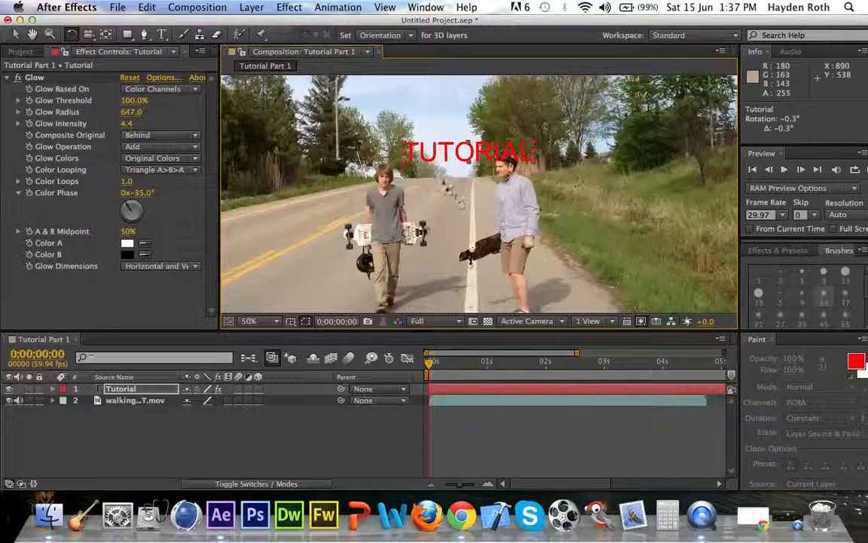
left_click_drag(370, 149, 401, 149)
left_click(89, 35)
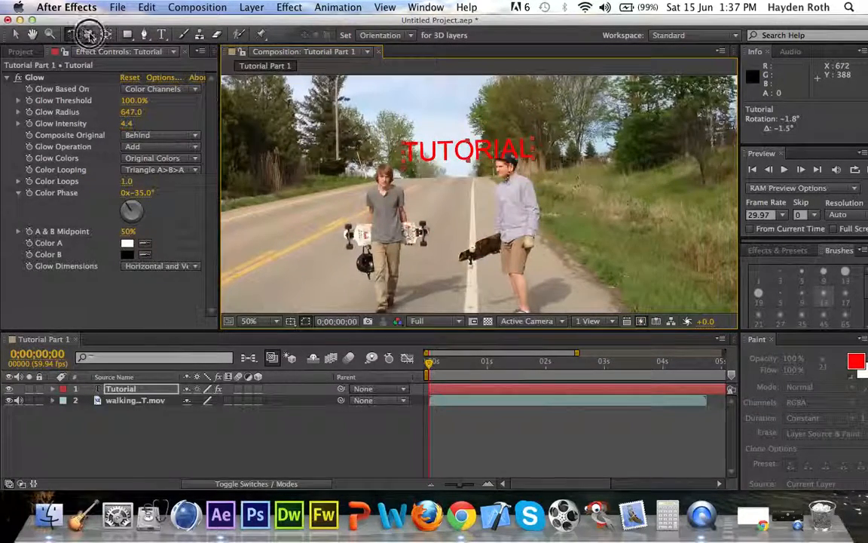
- Switch to the Pan Behind tool, and magnify the composition view around the TUTORIAL title with the Zoom tool
left_click(106, 35)
left_click(363, 159)
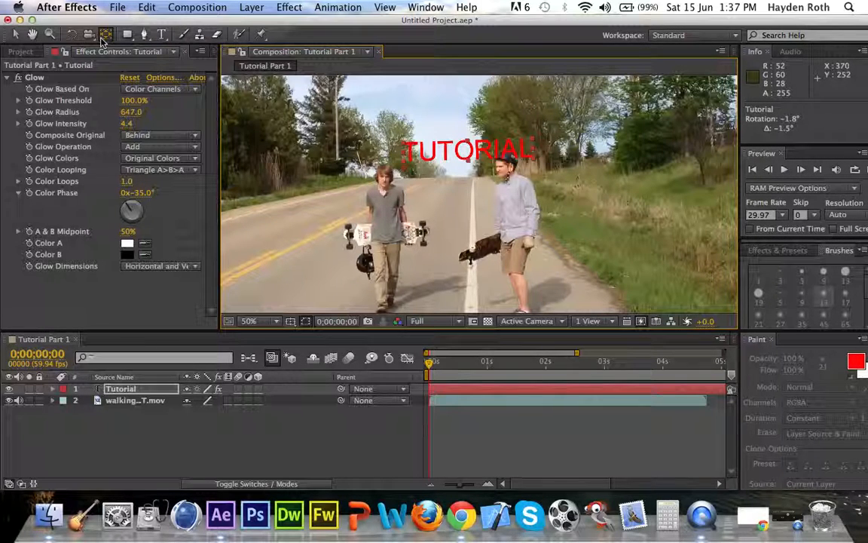
left_click(48, 36)
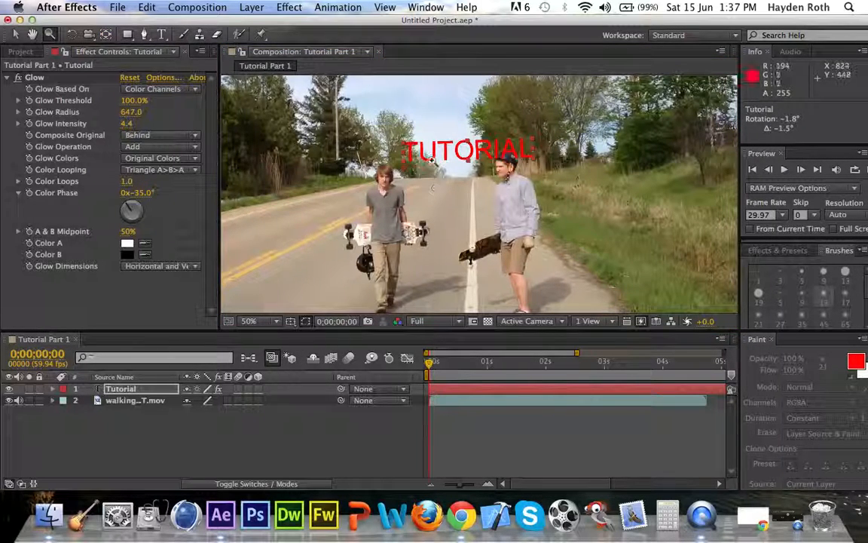
left_click(434, 160)
left_click(477, 181)
right_click(491, 195)
left_click(439, 188)
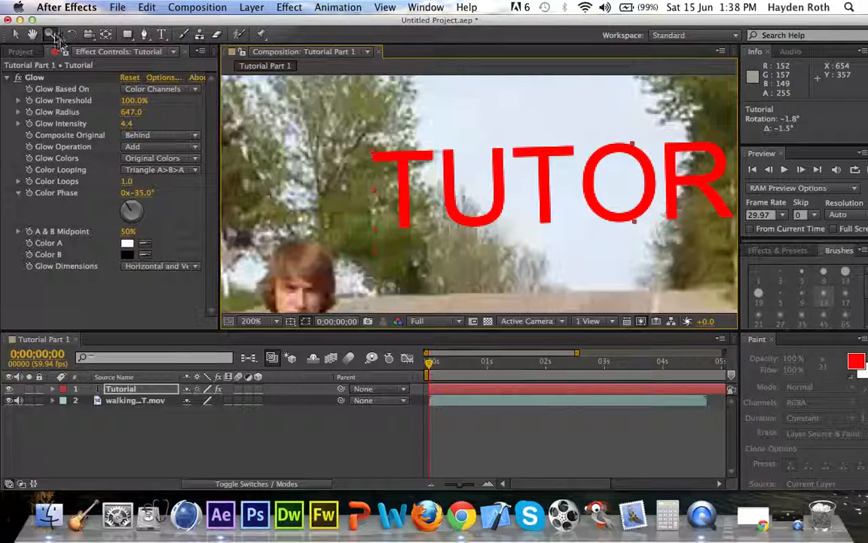
- Try different magnifications of the composition view, set it to 25%, and reposition the frame with the Hand tool
scroll(337, 154, "down", 3)
scroll(337, 154, "up", 1)
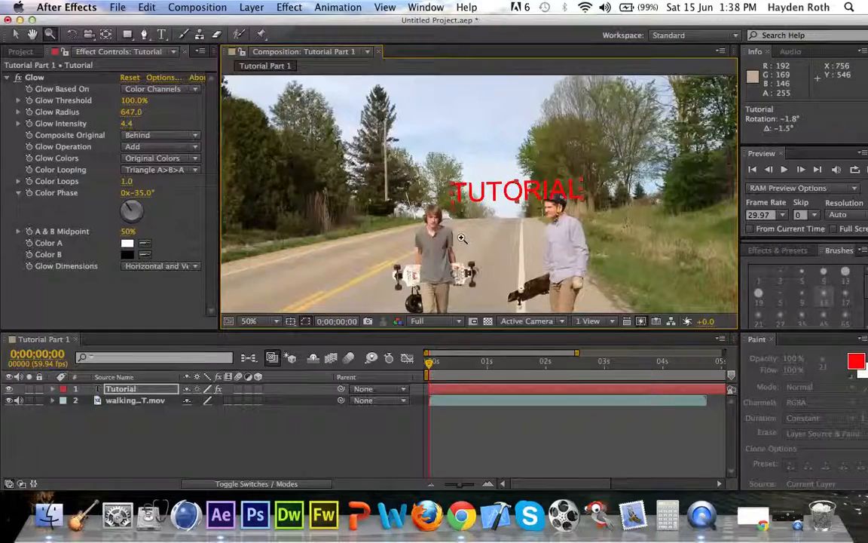
scroll(461, 238, "up", 2)
scroll(462, 238, "down", 3)
scroll(457, 226, "up", 6)
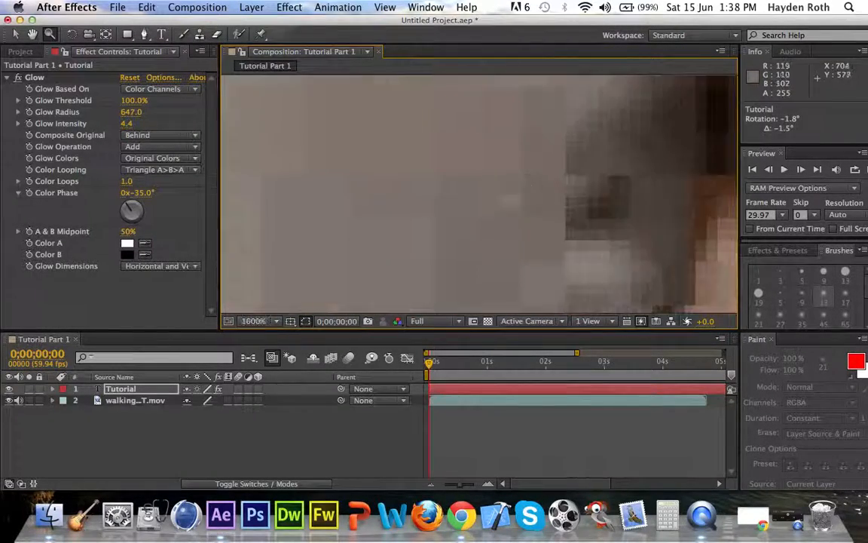
scroll(450, 166, "down", 9)
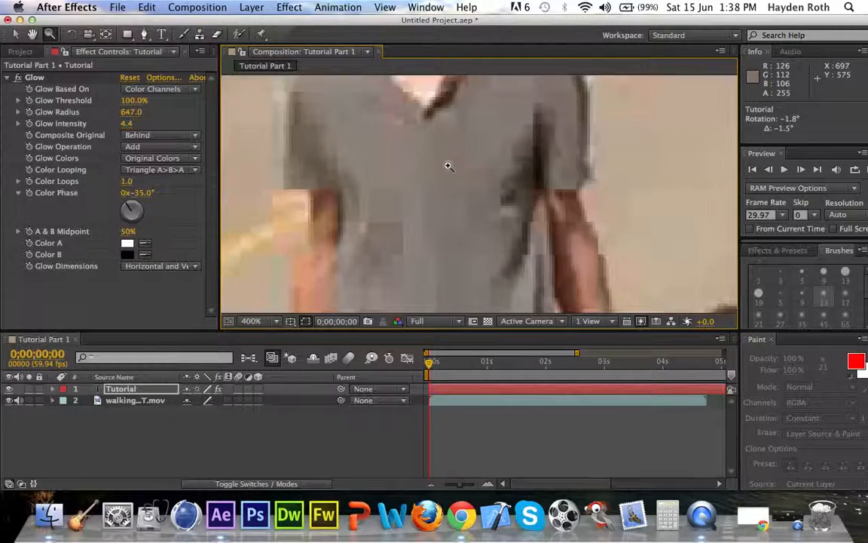
left_click(32, 34)
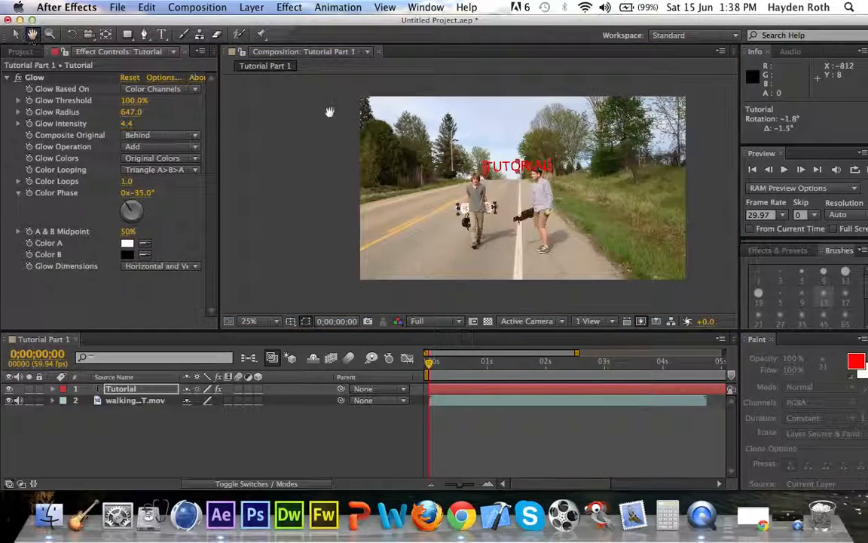
left_click_drag(442, 160, 575, 172)
- Select the walking footage in the composition view with the Selection tool, and clear the selection
left_click(15, 34)
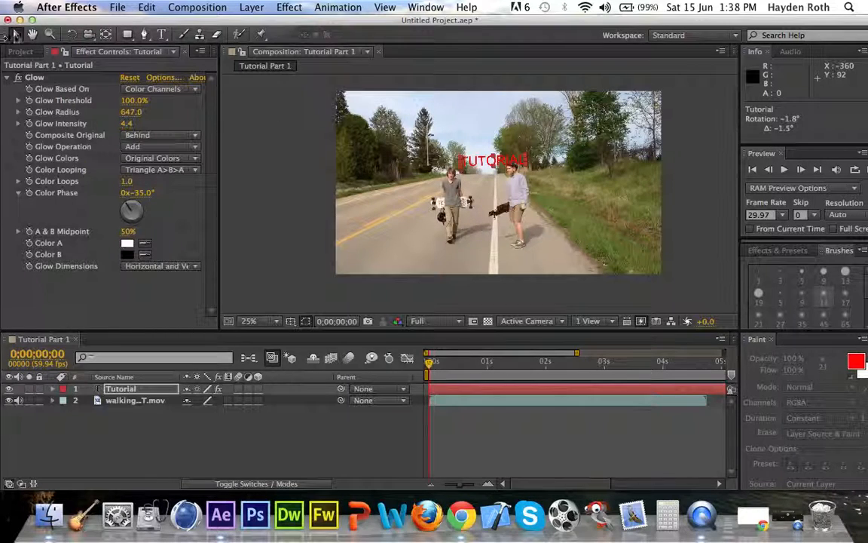
left_click(427, 167)
left_click(307, 162)
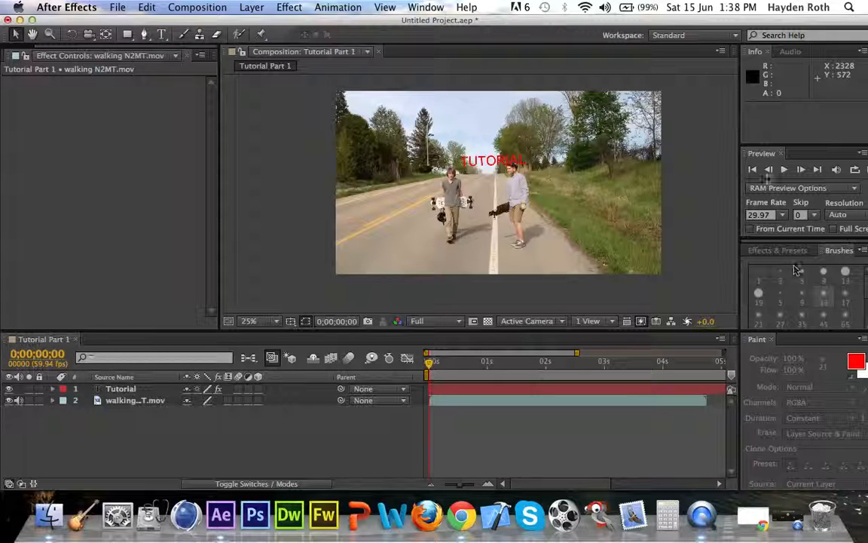
left_click(771, 340)
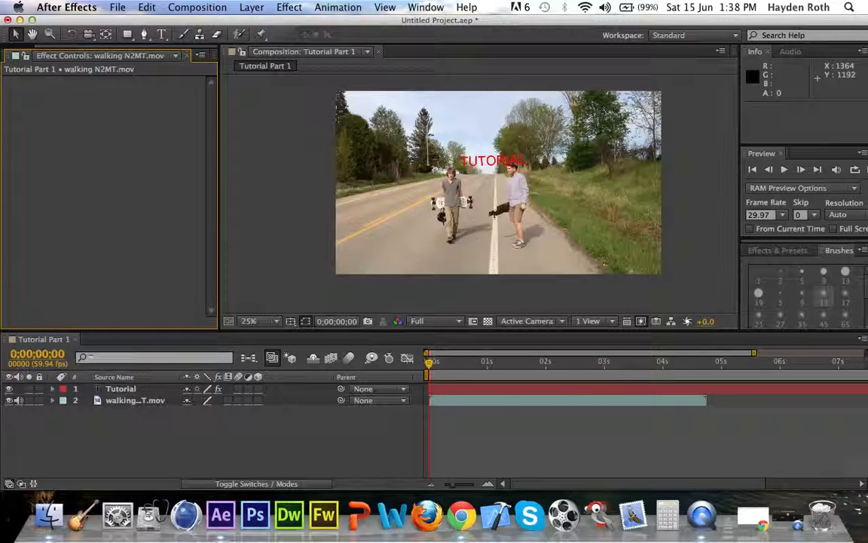
left_click(788, 516)
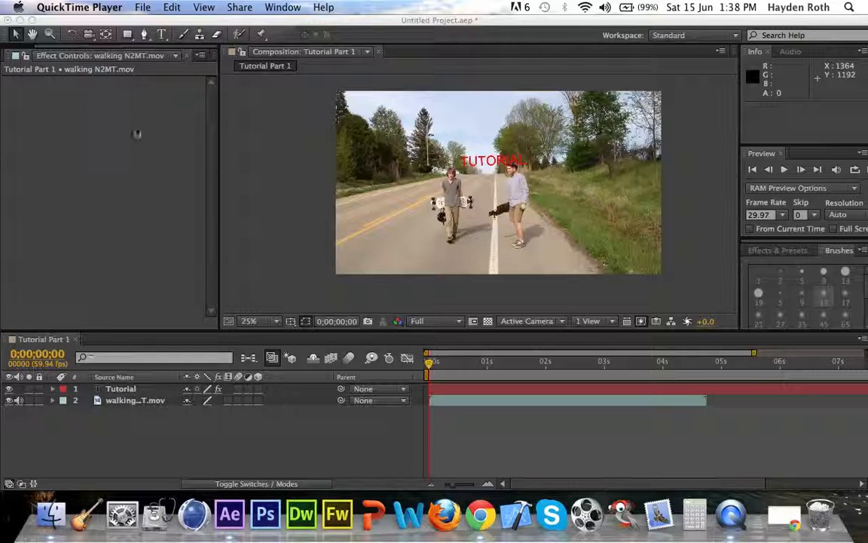